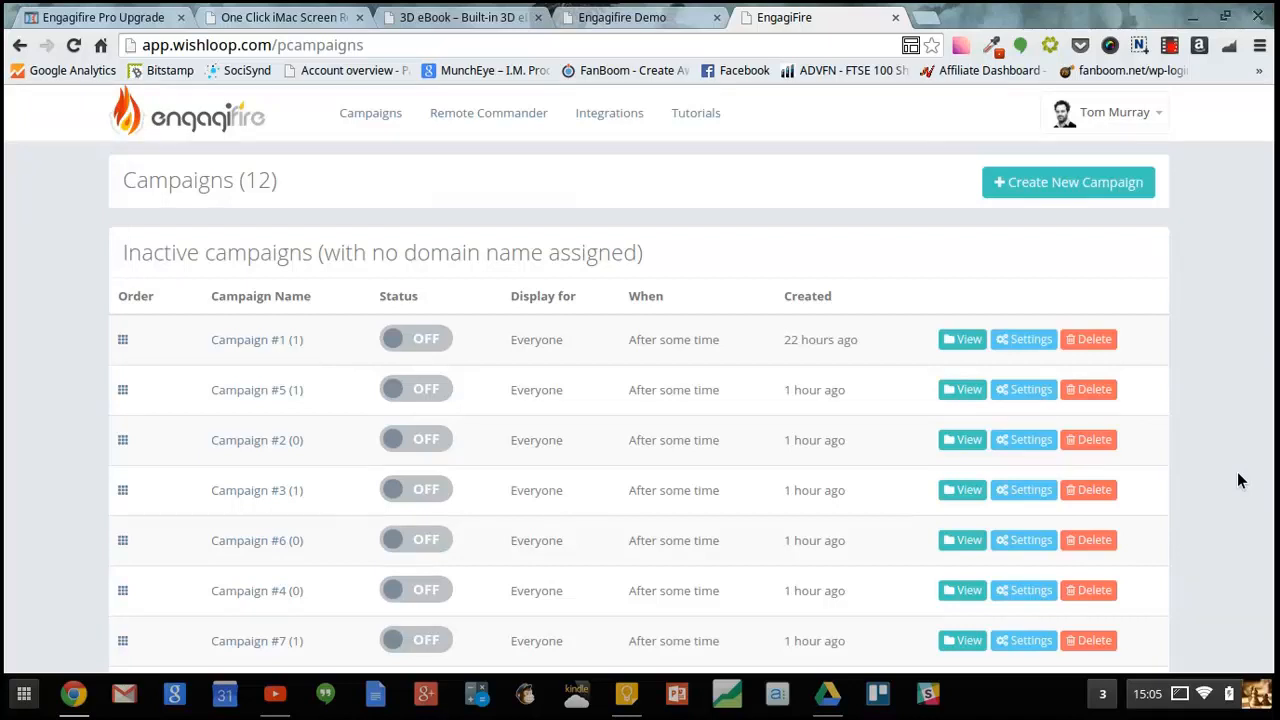
- Start a new campaign and browse the template designs under the Video, Teespring and Premium filters
{"action": "left_click", "coordinate": [1058, 183]}
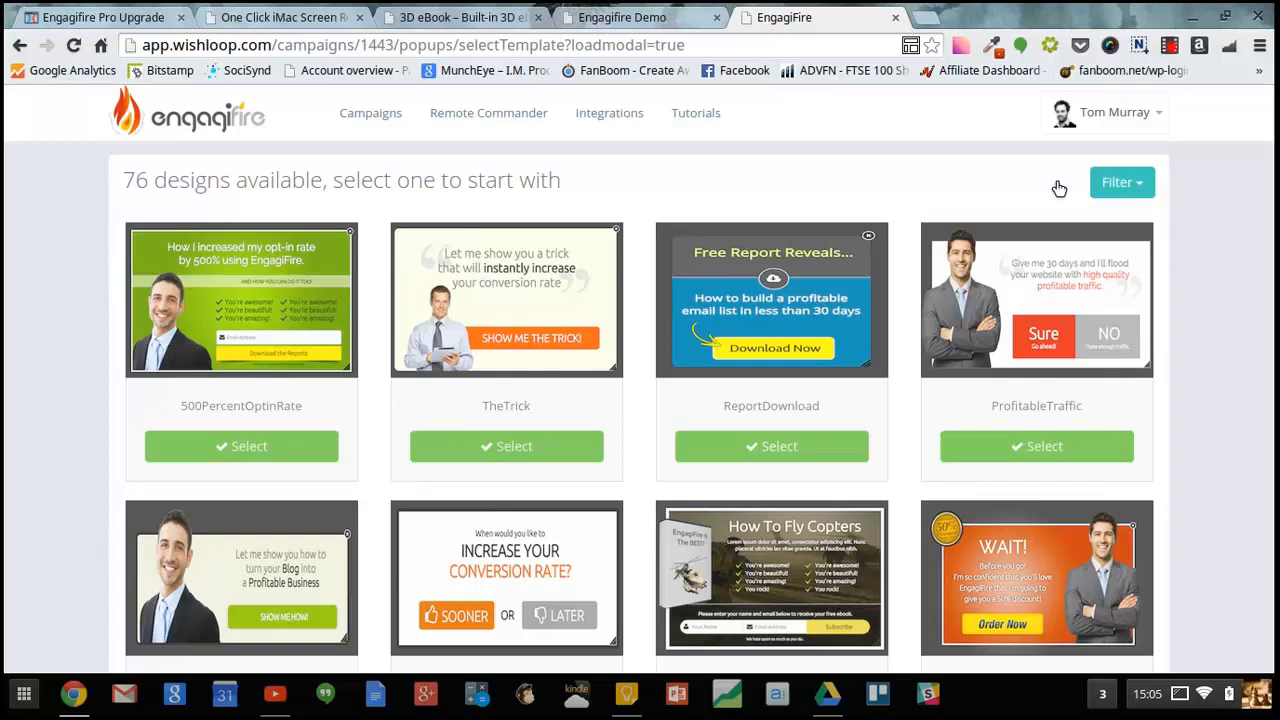
{"action": "left_click", "coordinate": [1116, 182]}
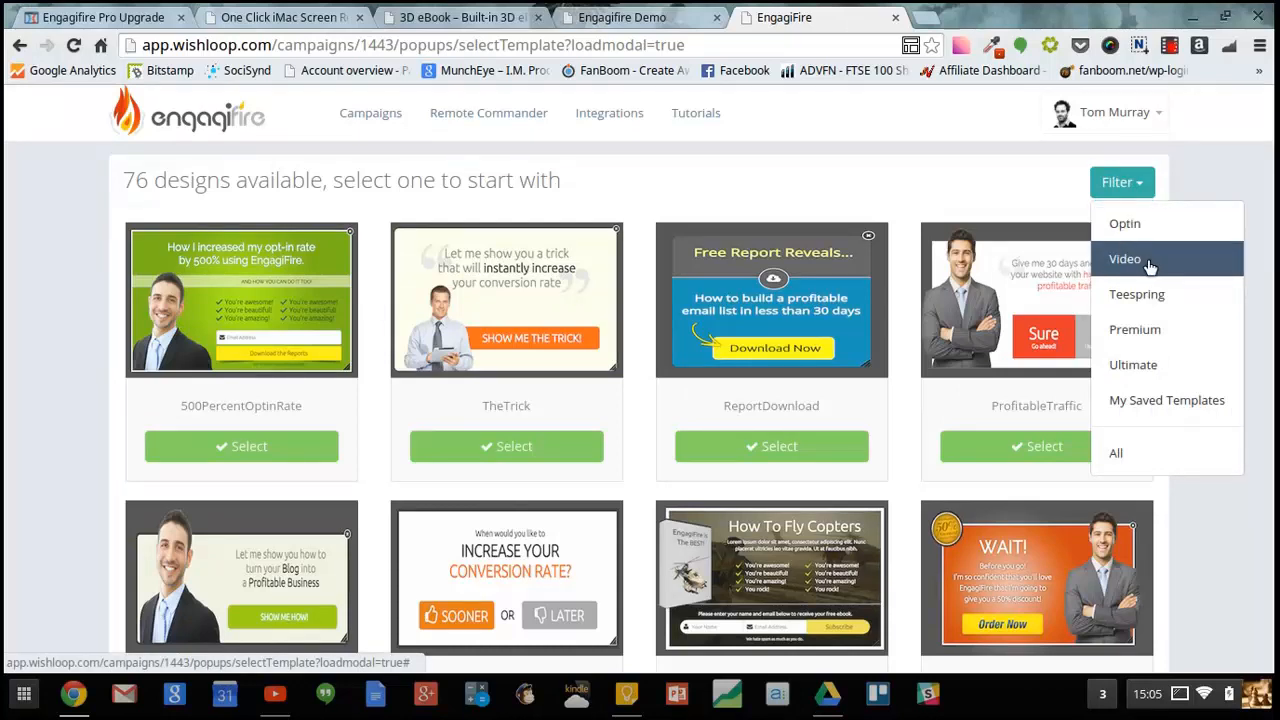
{"action": "left_click", "coordinate": [1150, 264]}
{"action": "left_click", "coordinate": [1130, 186]}
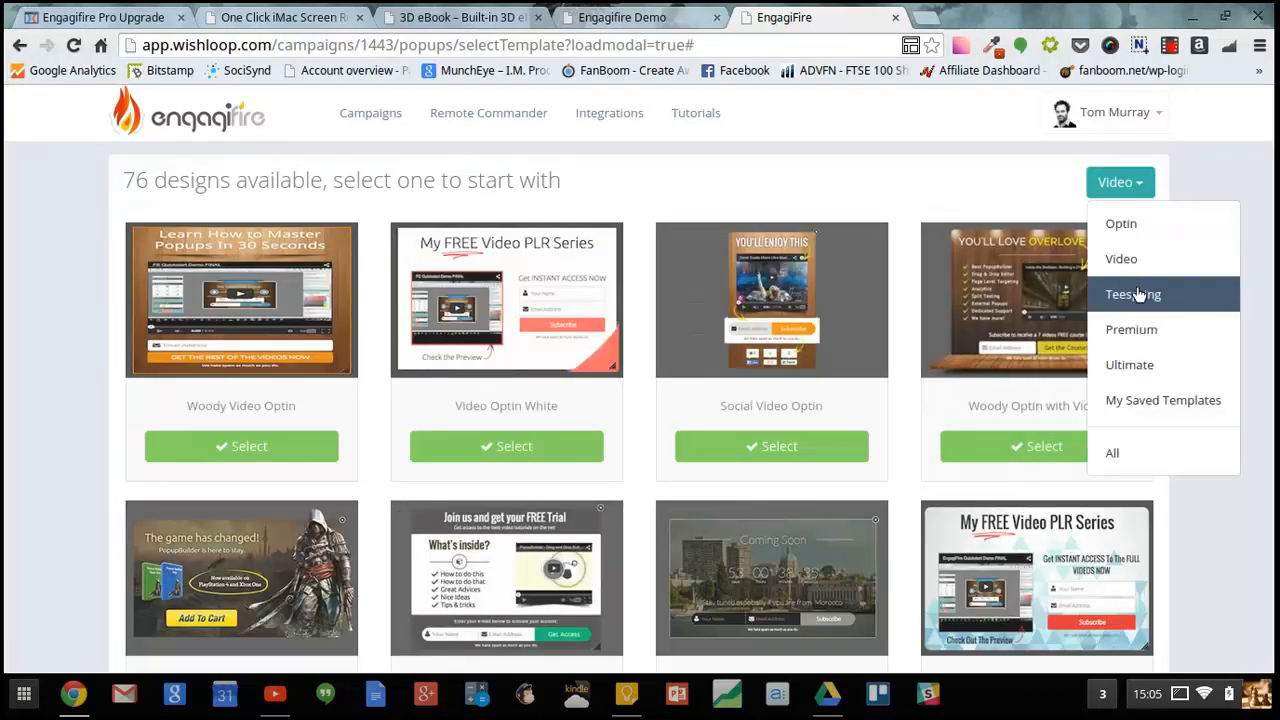
{"action": "left_click", "coordinate": [1138, 292]}
{"action": "left_click", "coordinate": [1110, 183]}
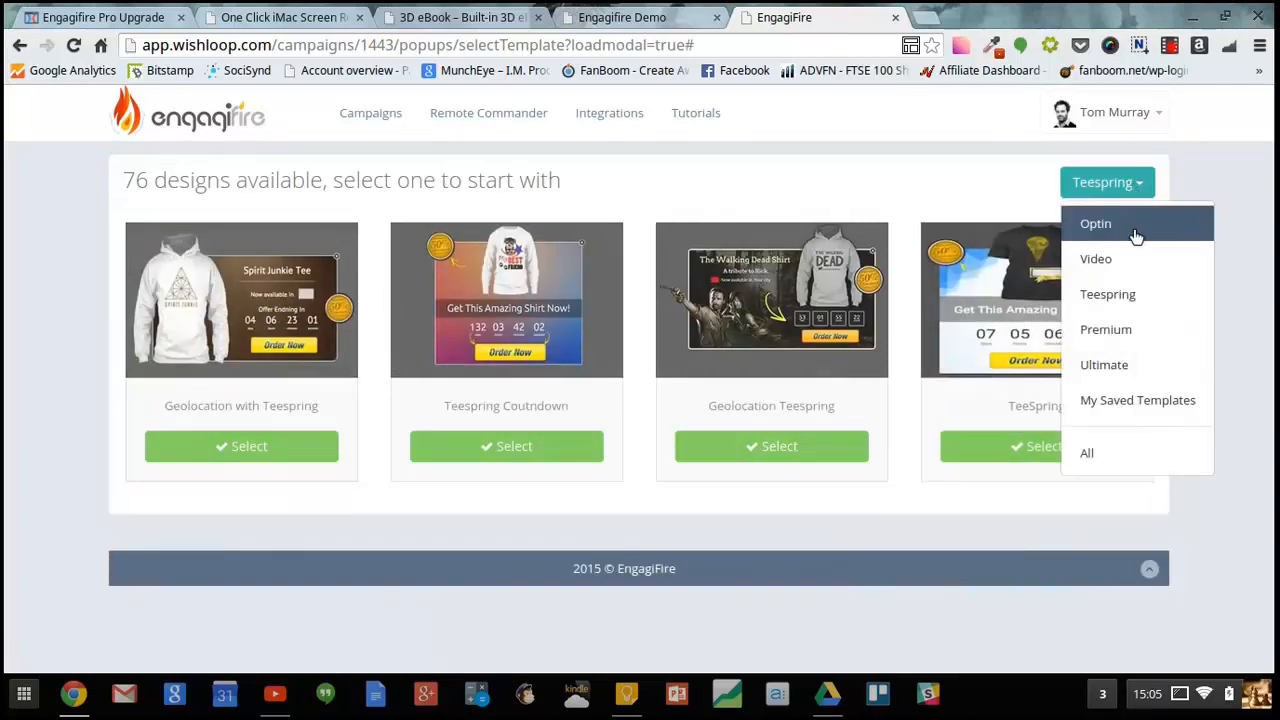
{"action": "left_click", "coordinate": [1126, 342]}
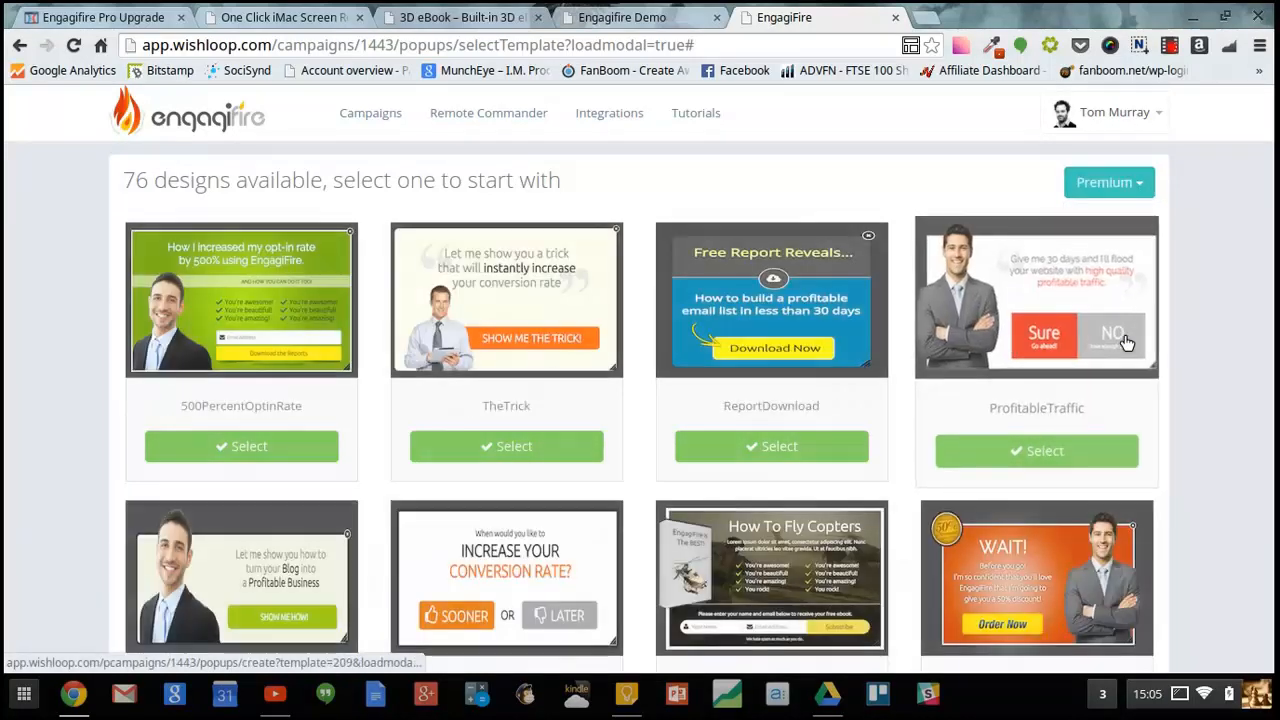
- Scroll through the Premium template designs
{"action": "scroll", "coordinate": [1120, 337], "scroll_direction": "down", "scroll_amount": 2}
{"action": "scroll", "coordinate": [1120, 337], "scroll_direction": "down", "scroll_amount": 7}
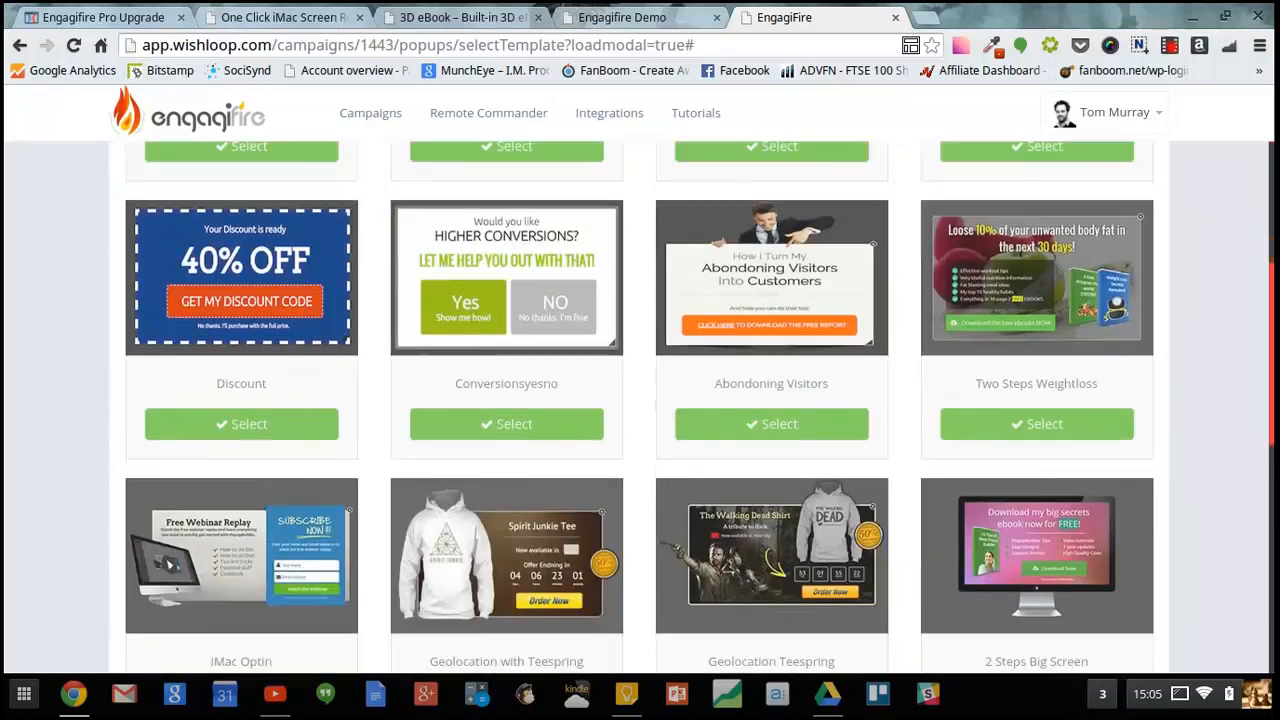
{"action": "scroll", "coordinate": [1120, 337], "scroll_direction": "up", "scroll_amount": 6}
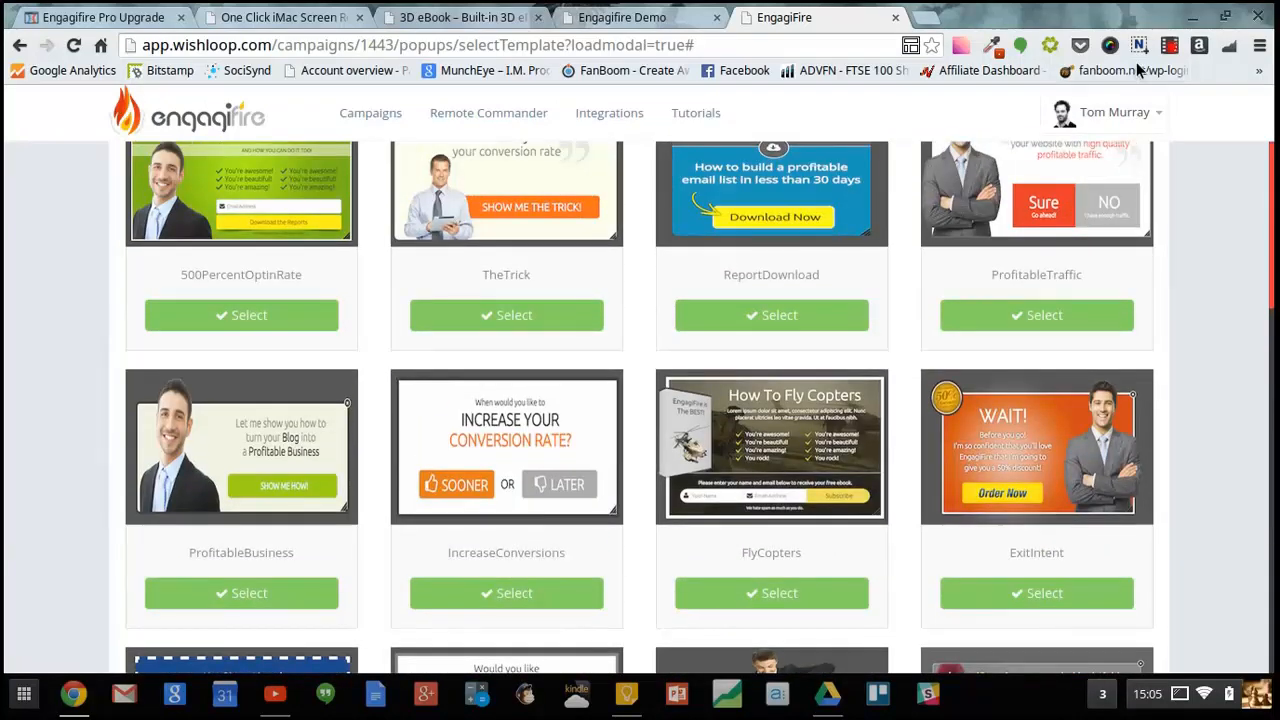
{"action": "scroll", "coordinate": [690, 400], "scroll_direction": "up", "scroll_amount": 3}
{"action": "left_click", "coordinate": [1120, 182]}
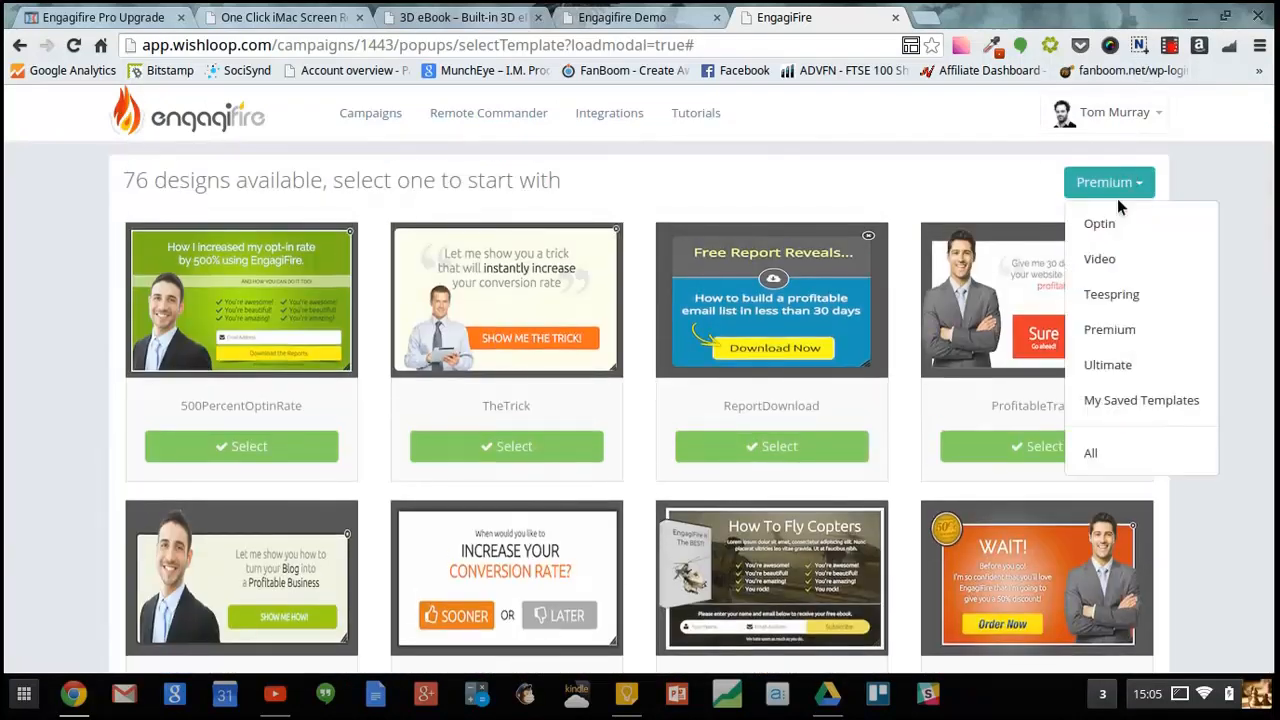
- Filter the designs by Optin and select the Video Optin White template
{"action": "left_click", "coordinate": [1110, 232]}
{"action": "left_click", "coordinate": [1108, 234]}
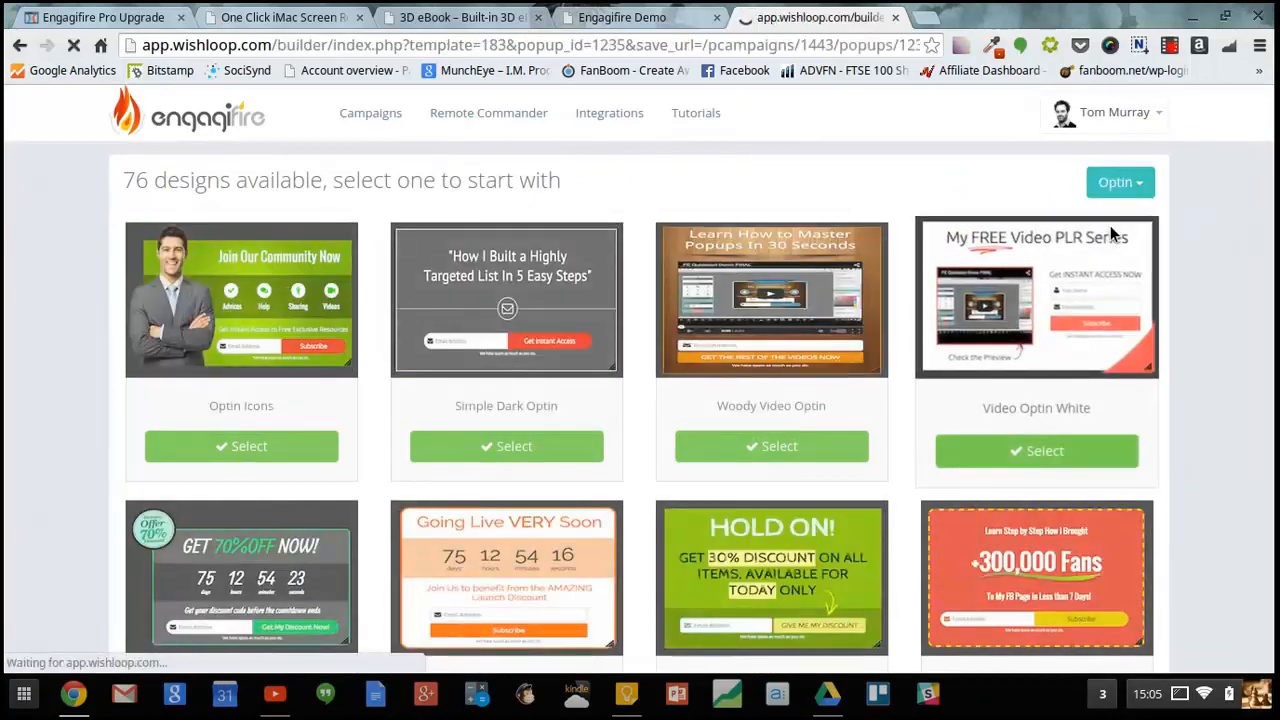
{"action": "left_click", "coordinate": [500, 452]}
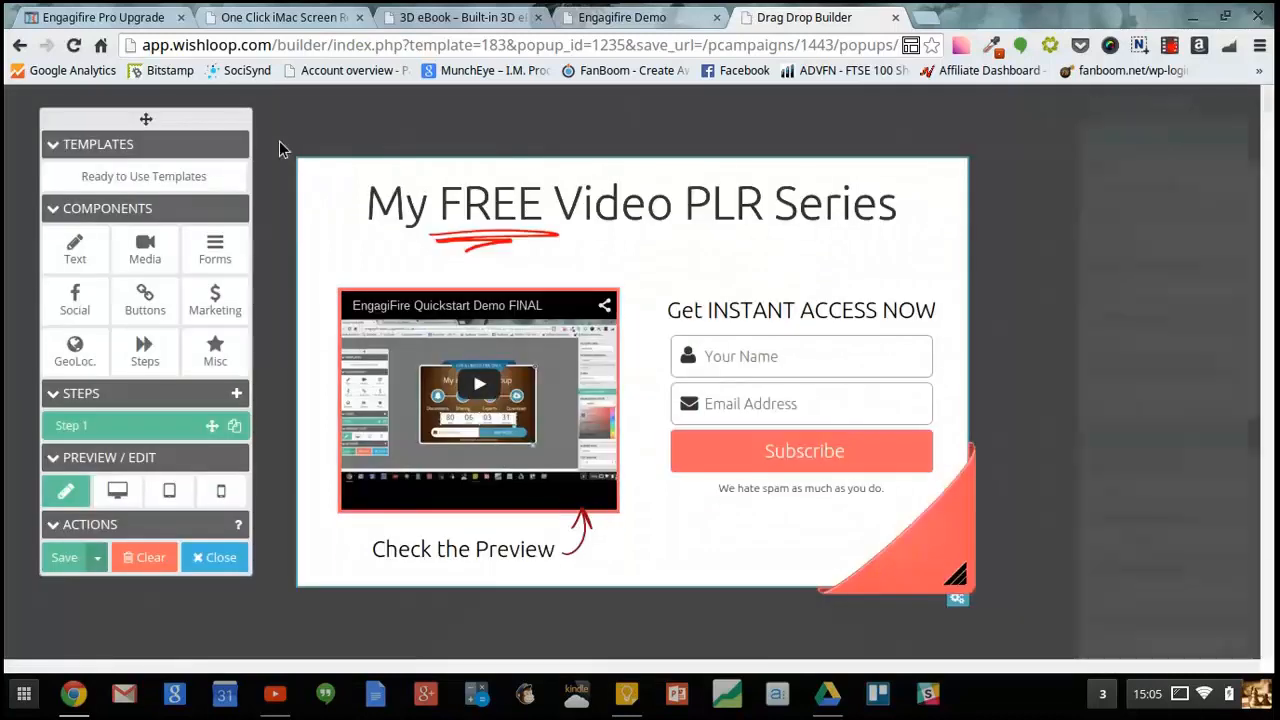
- Replace the popup design with TheTrick ready-to-use template
{"action": "left_click_drag", "start_coordinate": [235, 117], "coordinate": [244, 137]}
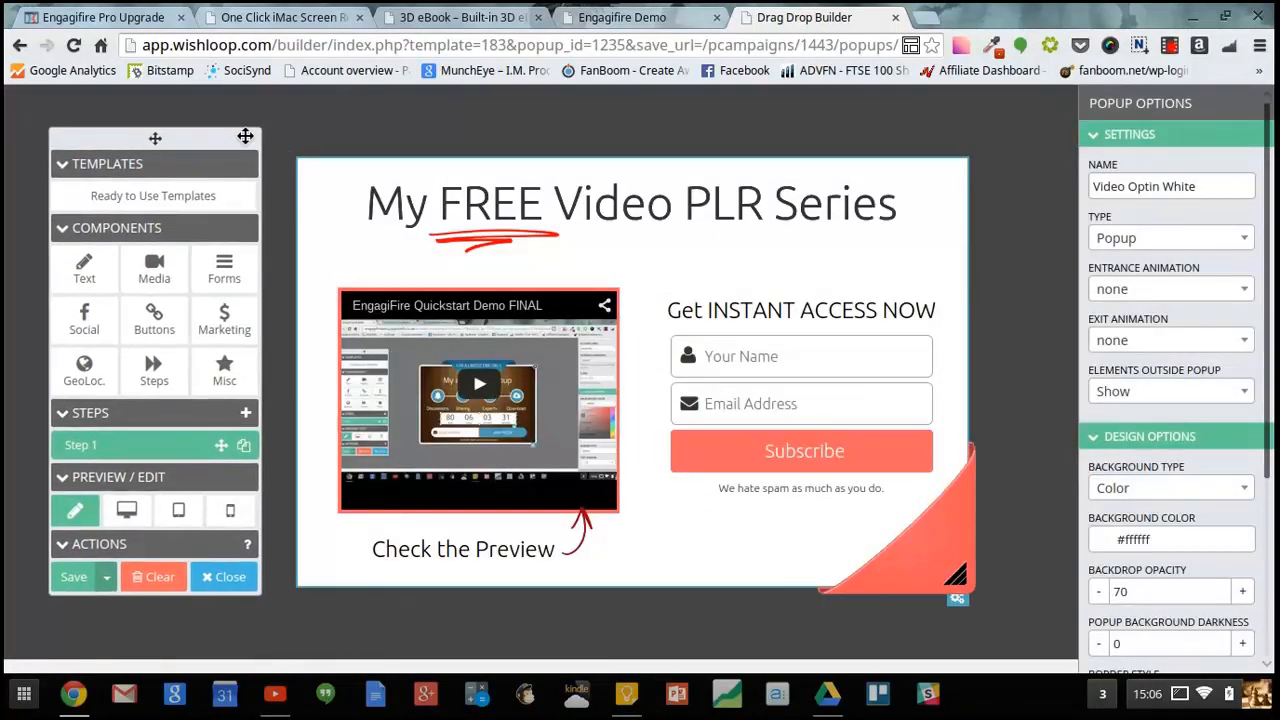
{"action": "left_click", "coordinate": [162, 199]}
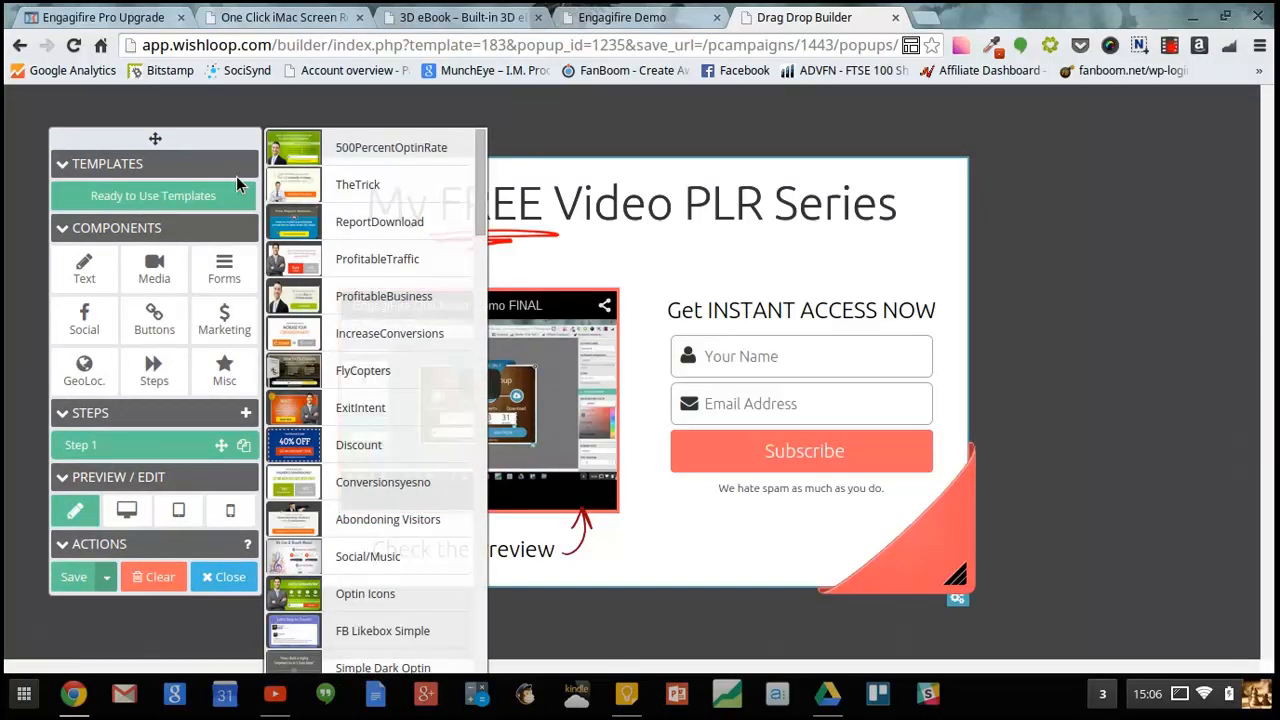
{"action": "left_click_drag", "start_coordinate": [315, 175], "coordinate": [732, 281]}
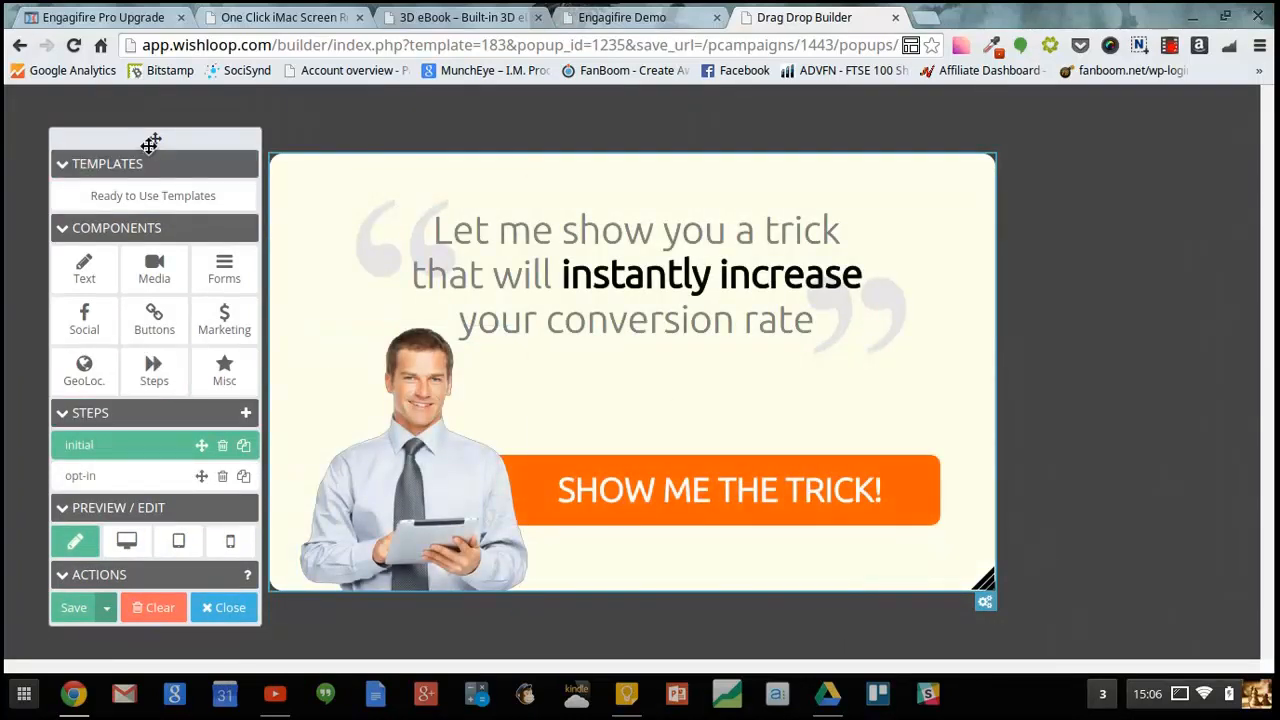
- Browse the component categories Misc, Text, Media, Forms, Social, Buttons and Marketing
{"action": "left_click_drag", "start_coordinate": [150, 143], "coordinate": [135, 127]}
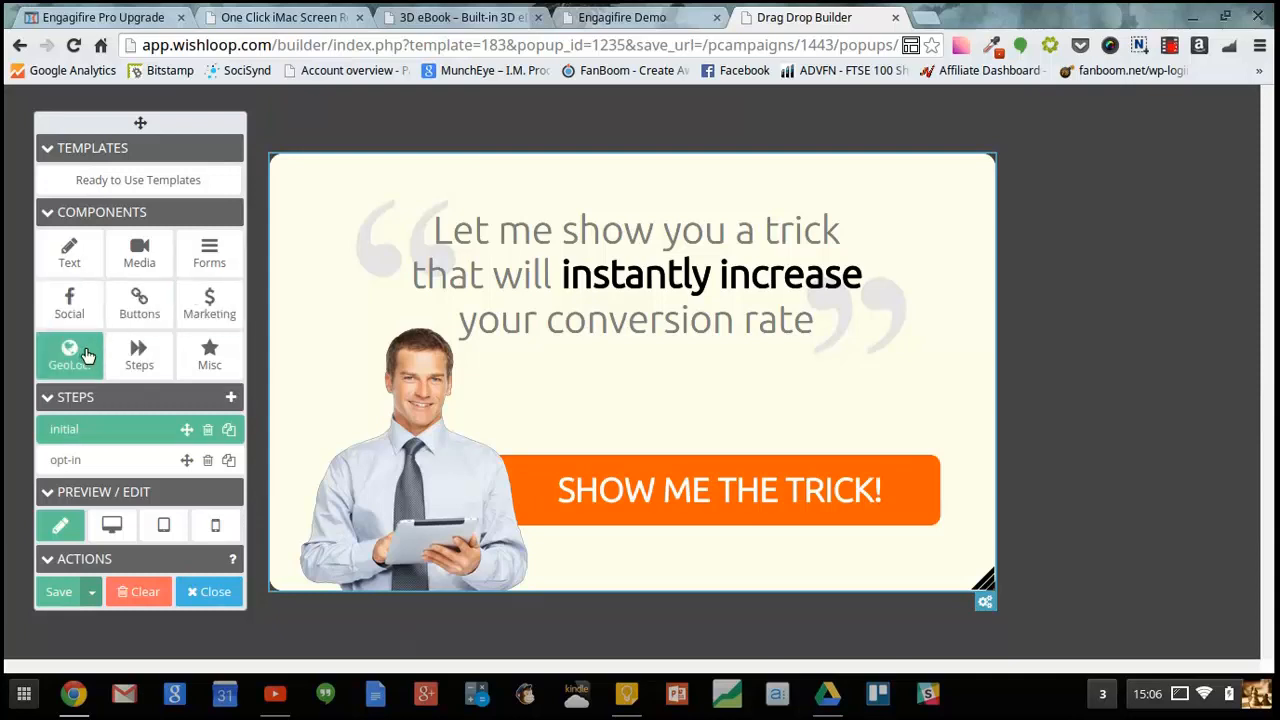
{"action": "left_click", "coordinate": [200, 358]}
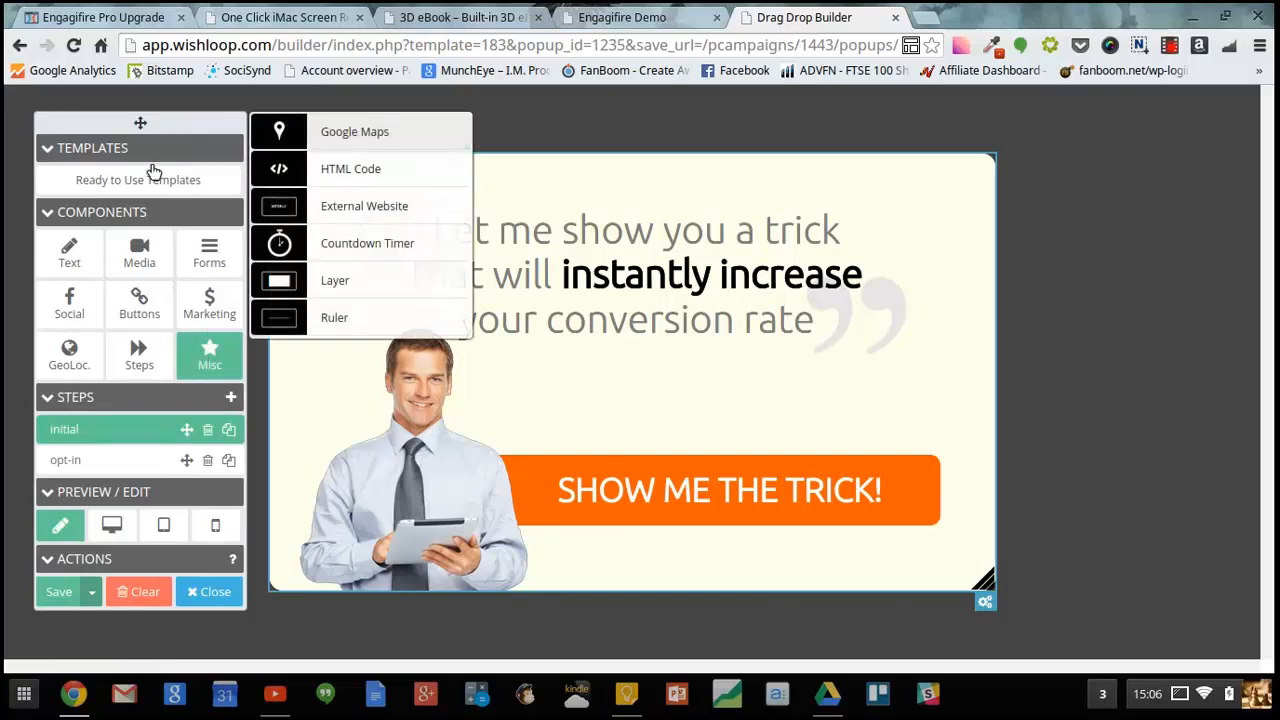
{"action": "left_click", "coordinate": [493, 113]}
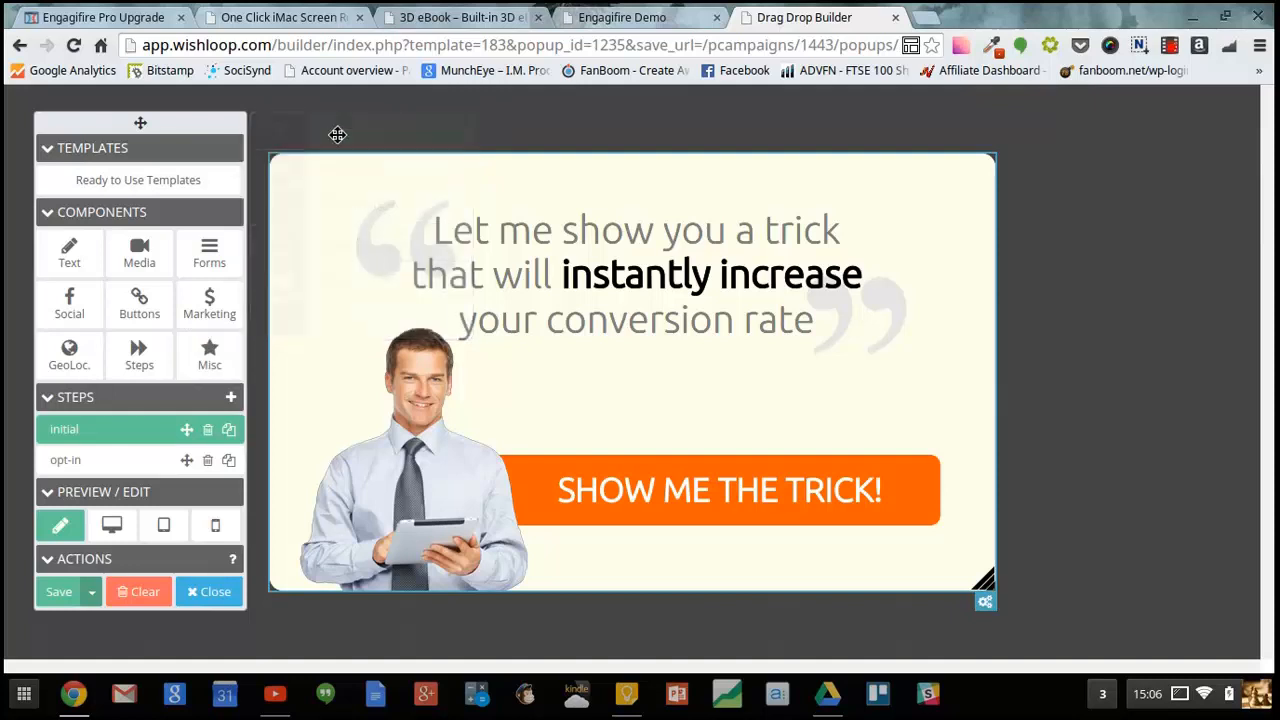
{"action": "left_click", "coordinate": [69, 252]}
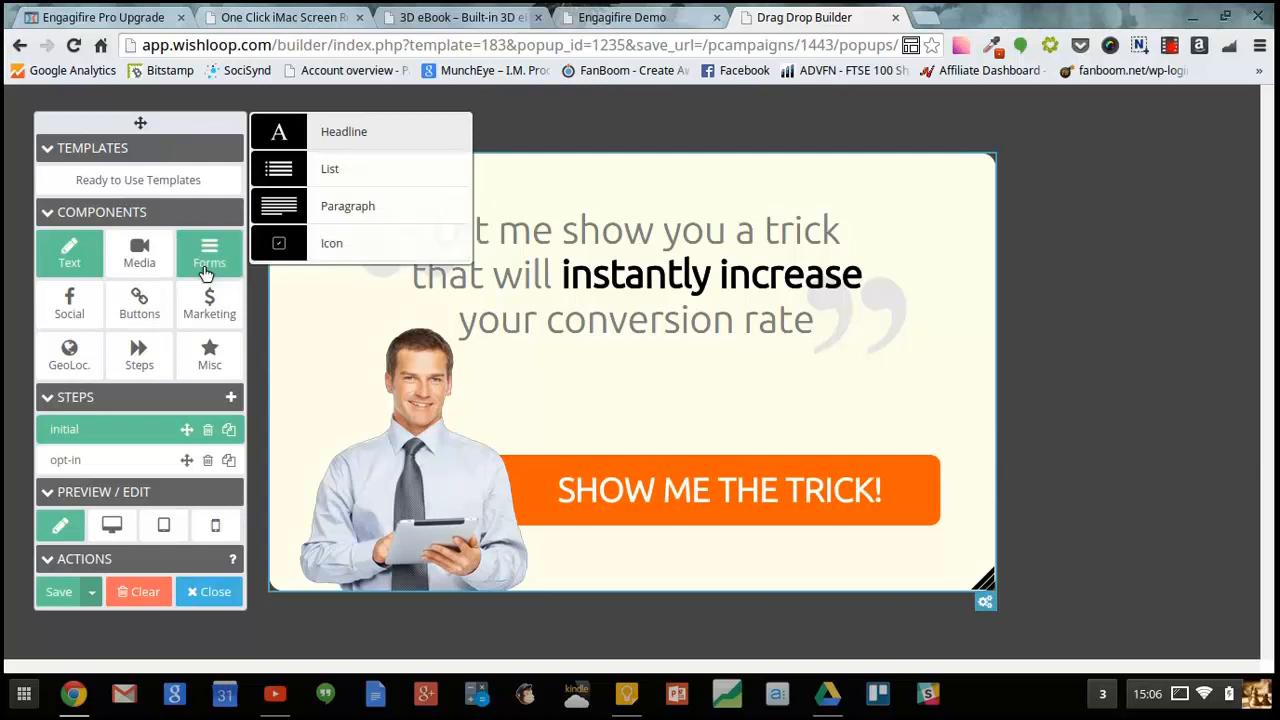
{"action": "left_click", "coordinate": [155, 268]}
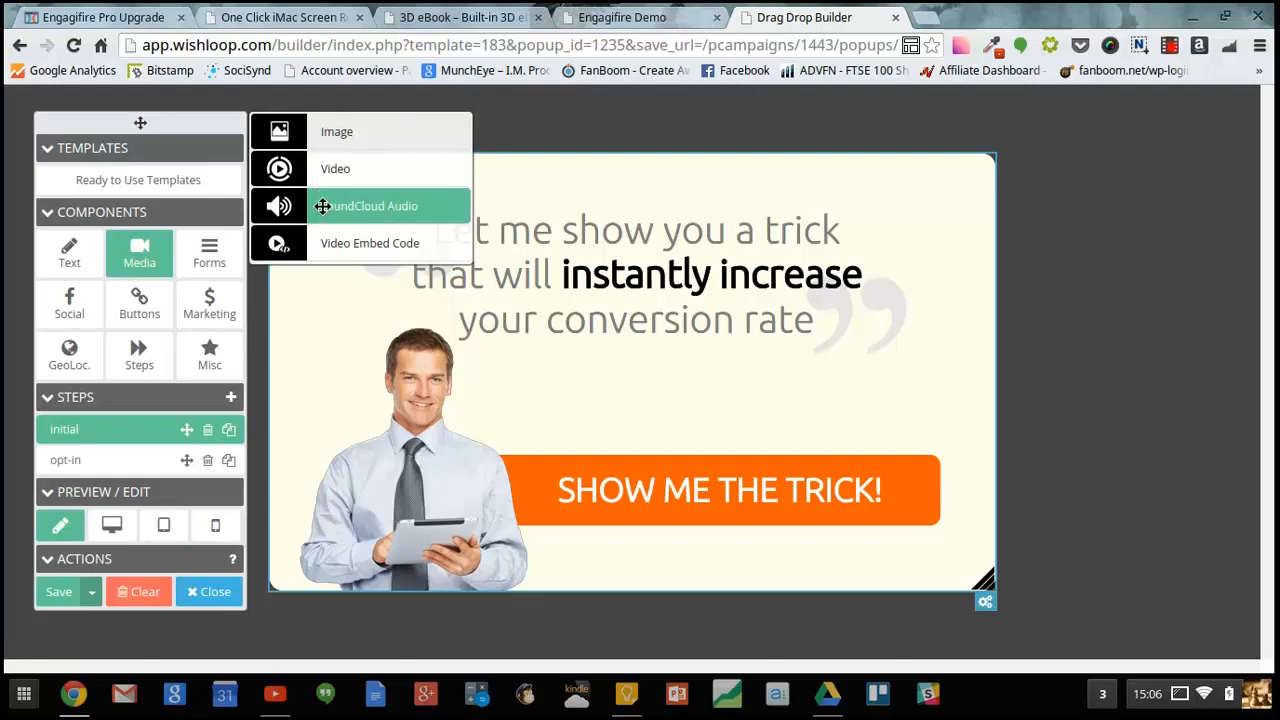
{"action": "left_click", "coordinate": [230, 260]}
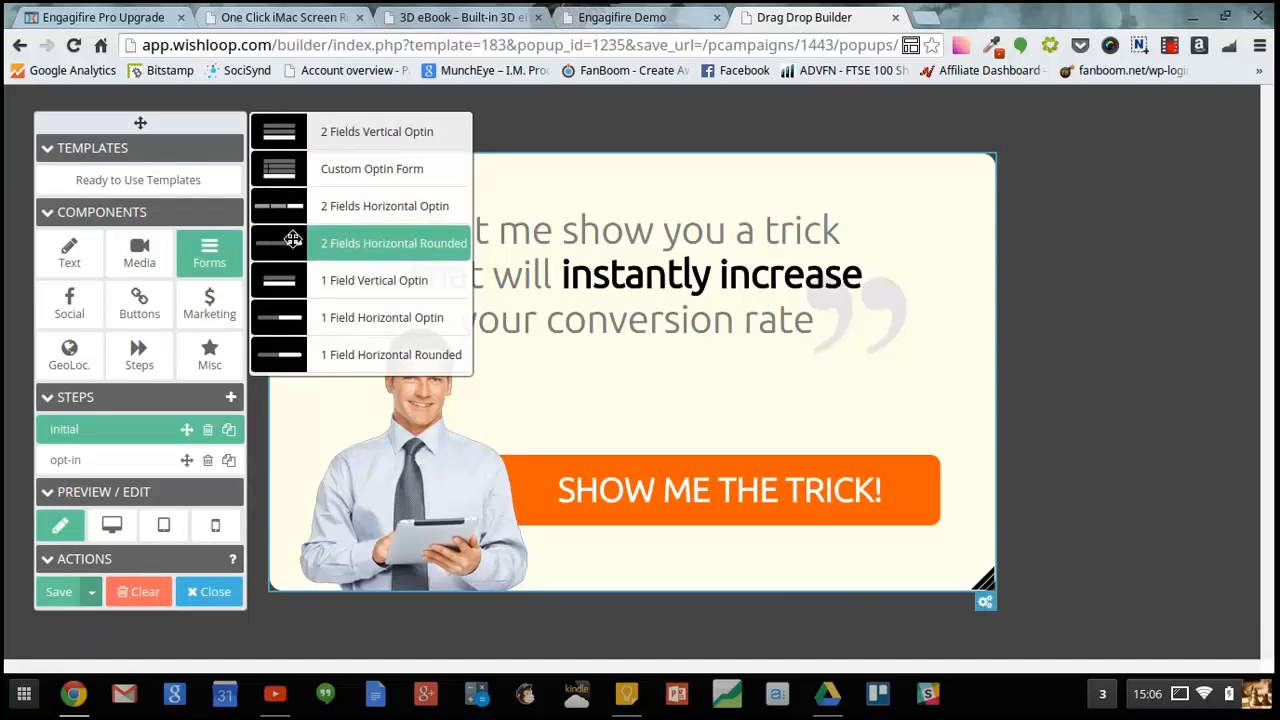
{"action": "left_click", "coordinate": [70, 300]}
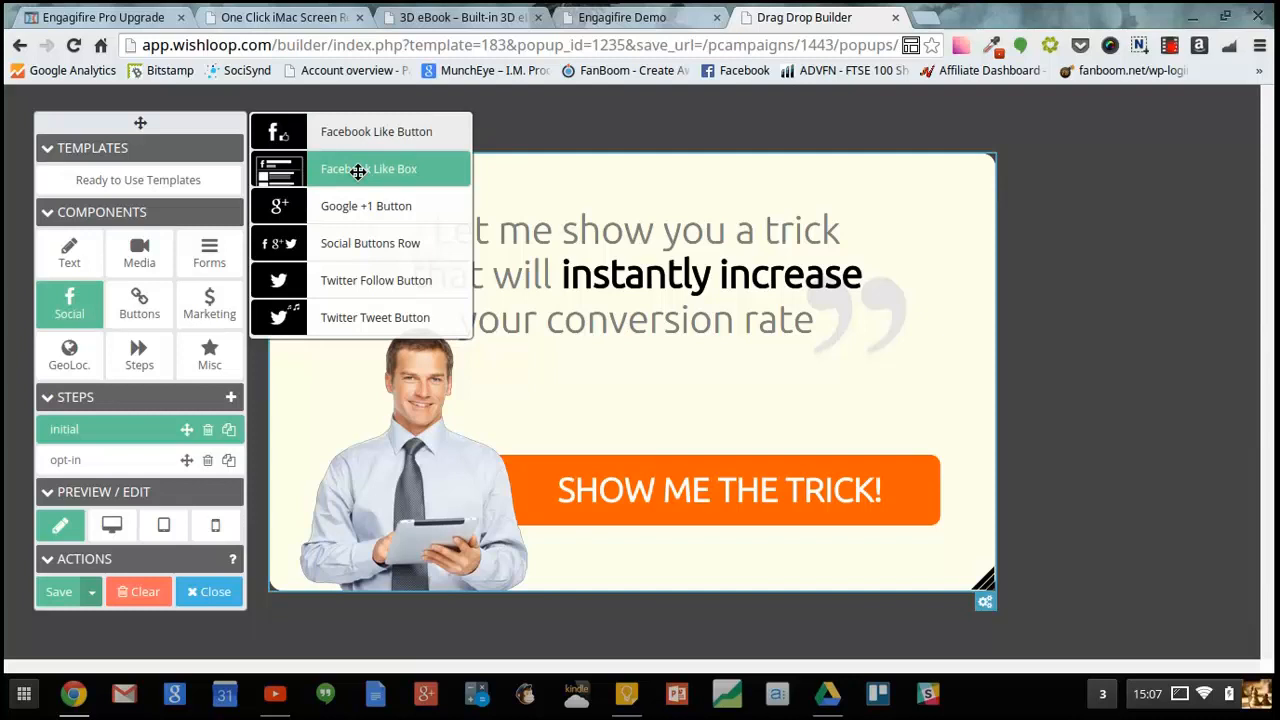
{"action": "left_click", "coordinate": [139, 302]}
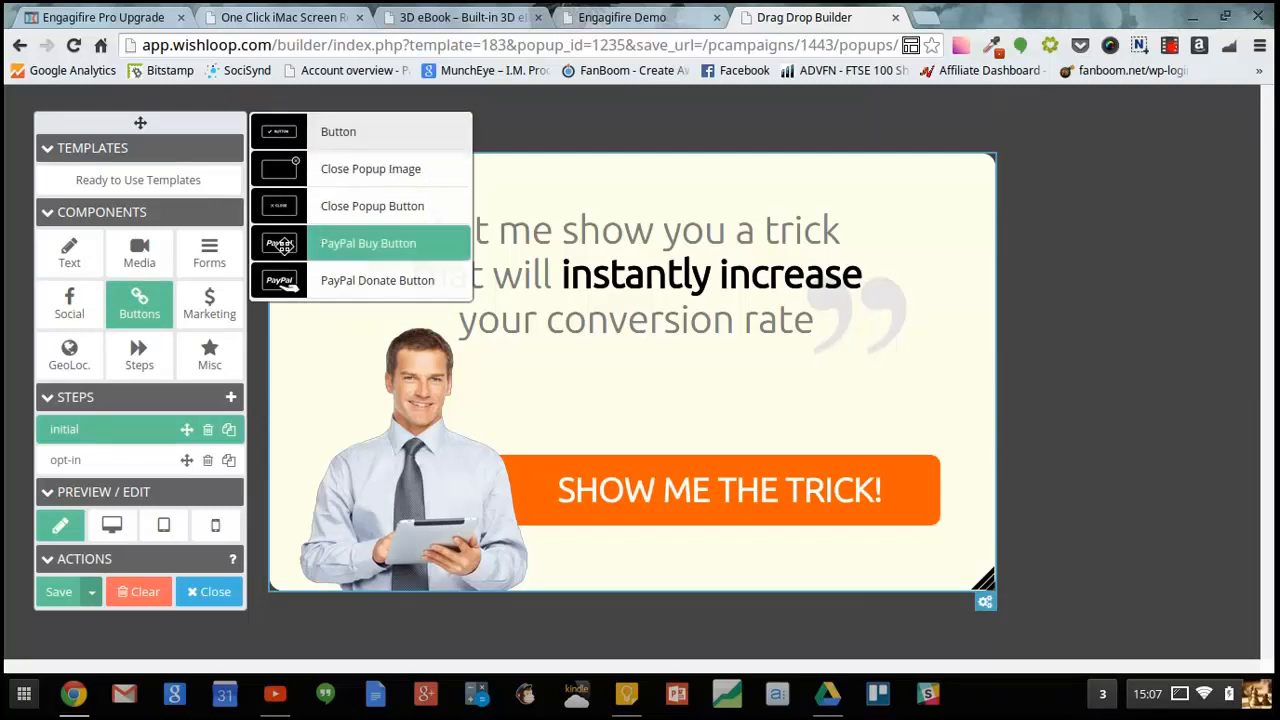
{"action": "left_click", "coordinate": [210, 322]}
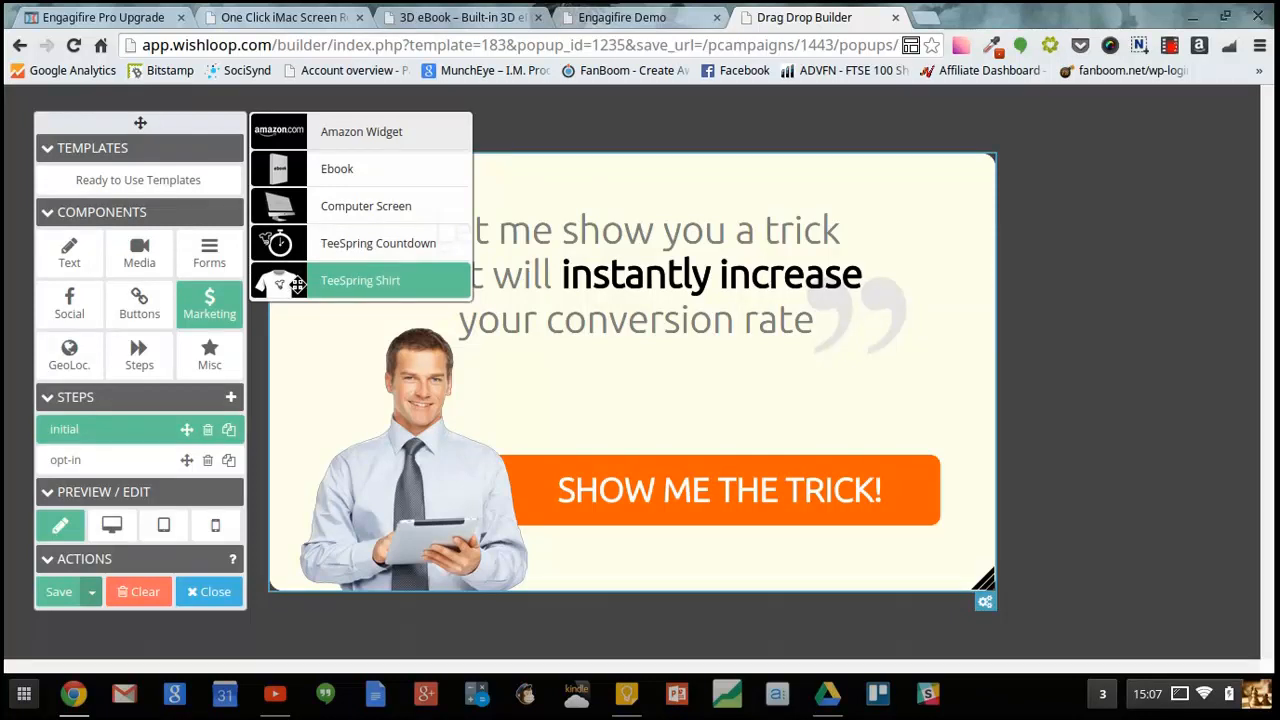
{"action": "left_click", "coordinate": [208, 352]}
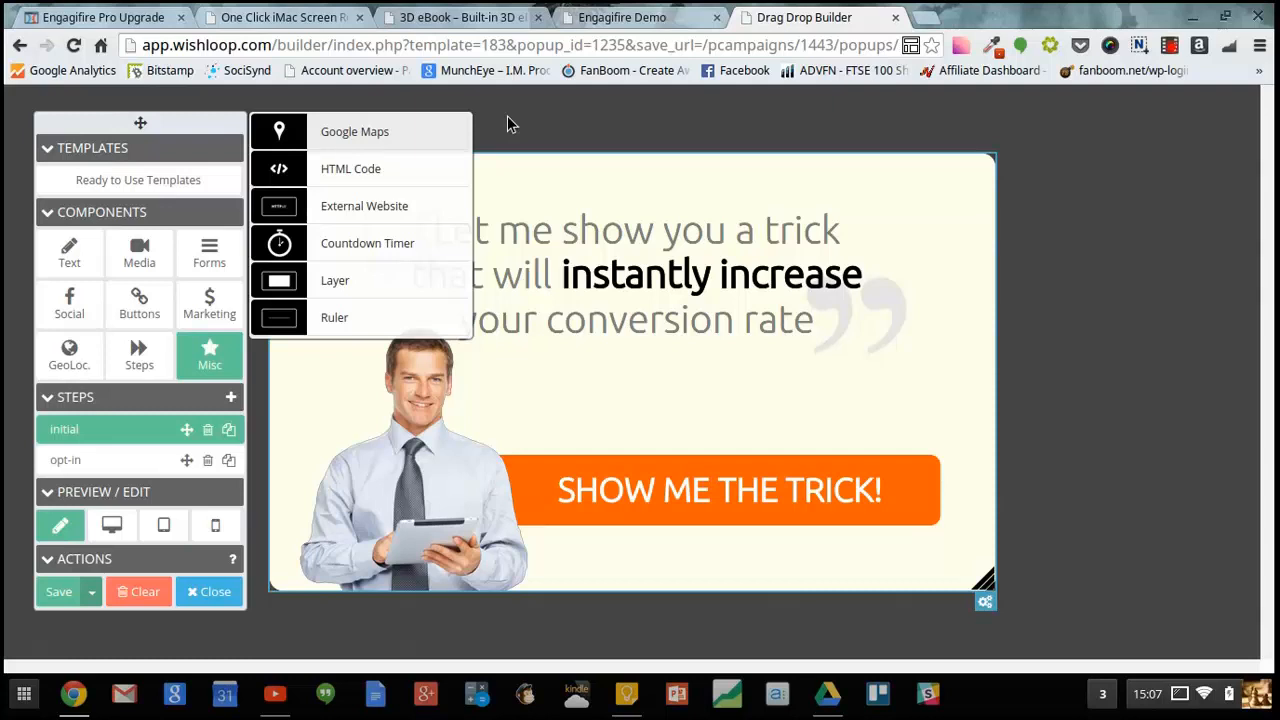
- Add a List text element beside the man and move the orange button lower
{"action": "left_click", "coordinate": [80, 257]}
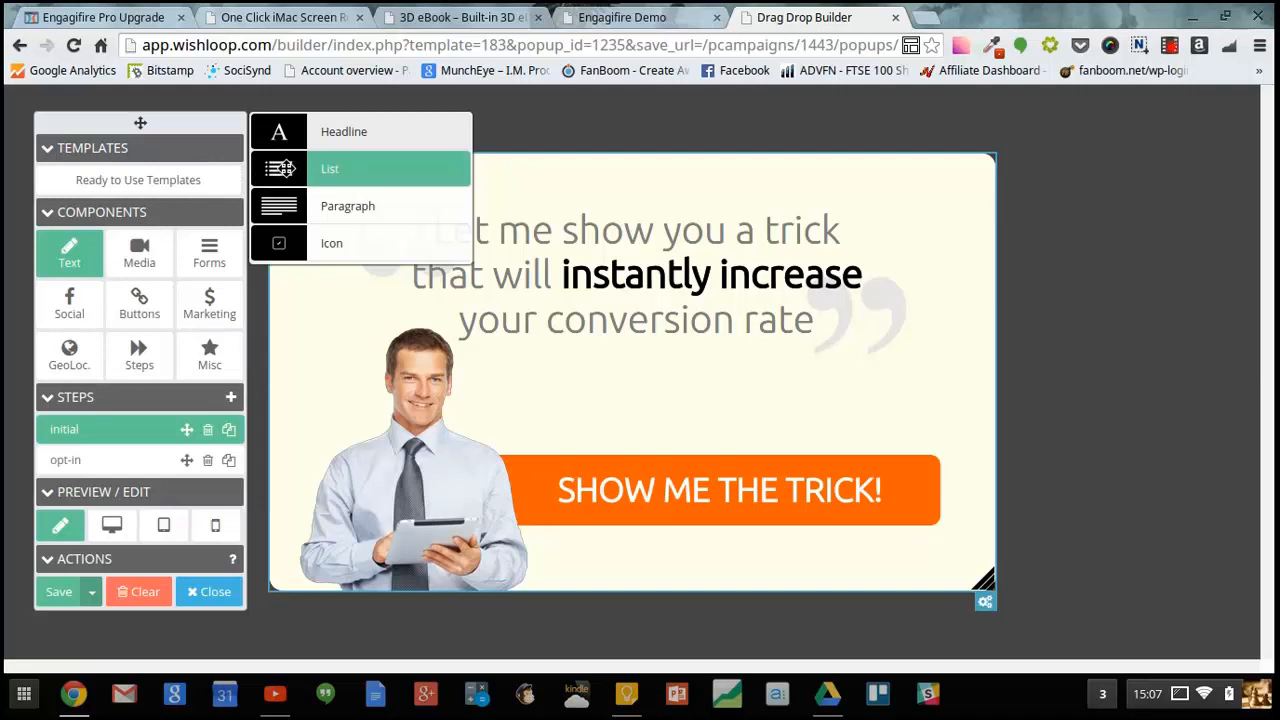
{"action": "left_click_drag", "start_coordinate": [285, 170], "coordinate": [563, 385]}
{"action": "left_click_drag", "start_coordinate": [790, 485], "coordinate": [789, 524]}
{"action": "left_click_drag", "start_coordinate": [686, 436], "coordinate": [580, 443]}
- Replace the last list item's text with 'add you own text'
{"action": "left_click", "coordinate": [667, 437]}
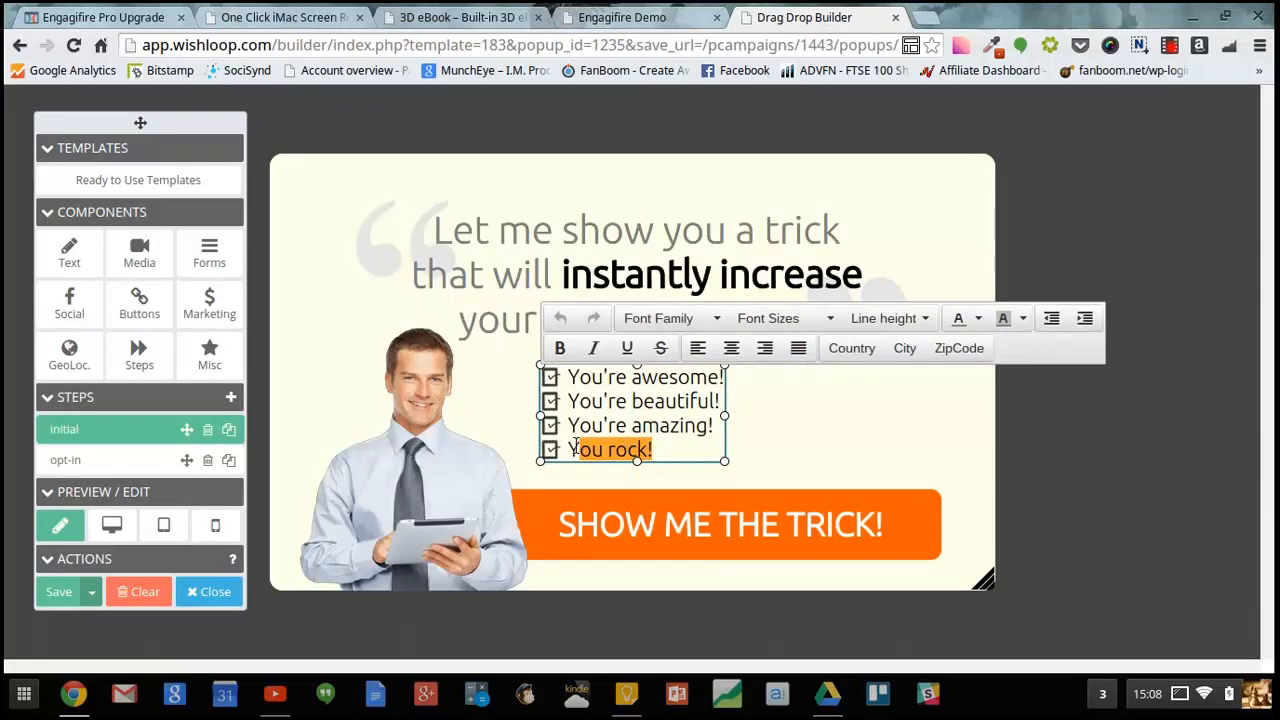
{"action": "type", "text": "add you "}
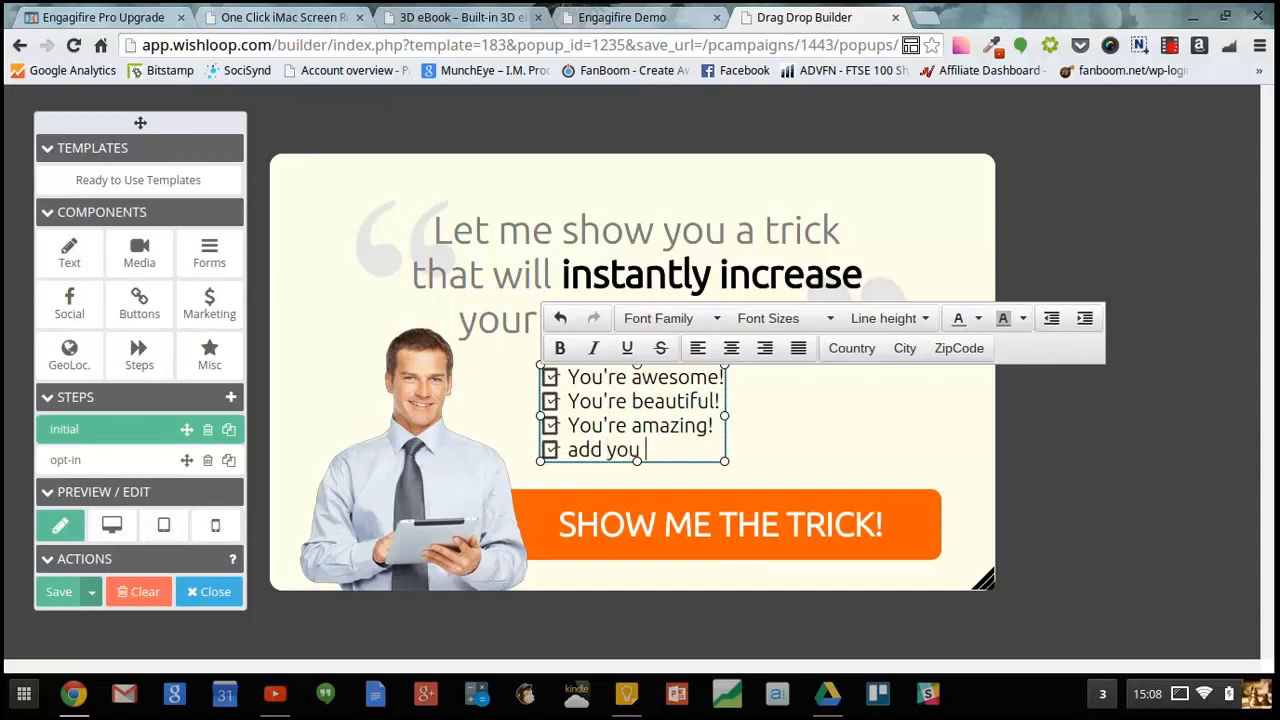
{"action": "type", "text": "own text"}
- Set the last list item's font to Bangers
{"action": "left_click_drag", "start_coordinate": [570, 449], "coordinate": [728, 450]}
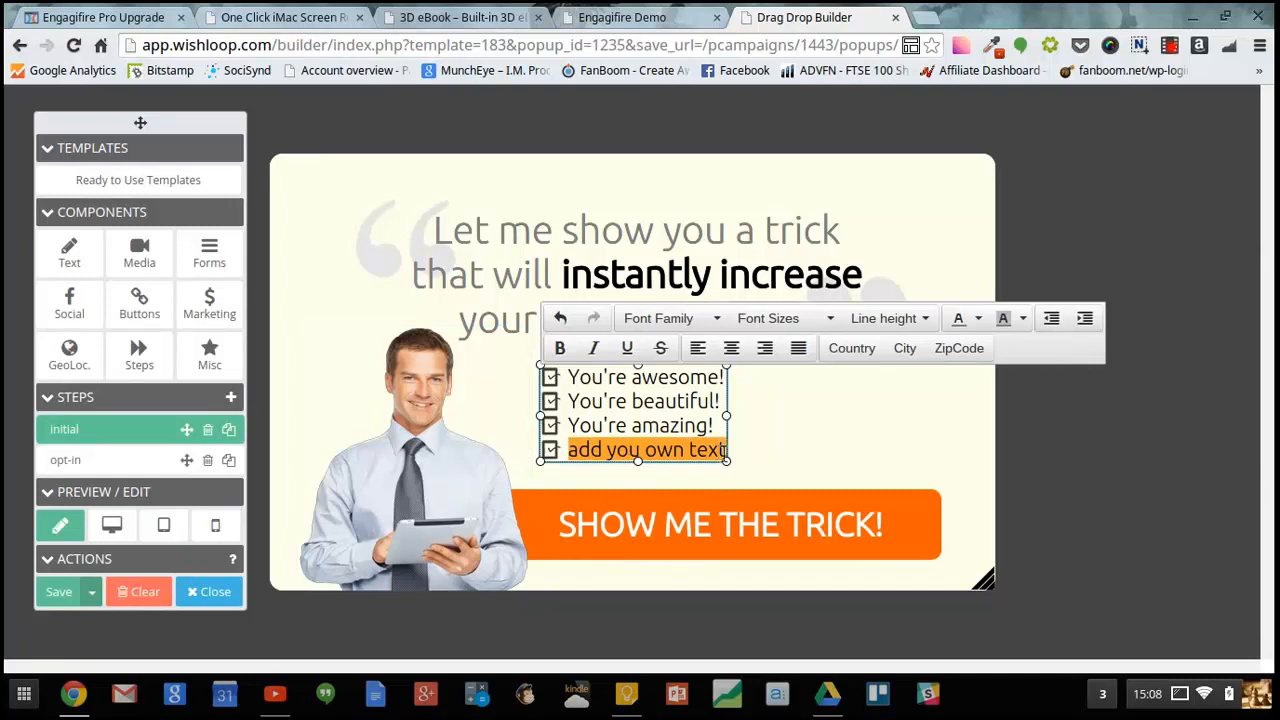
{"action": "left_click", "coordinate": [715, 320]}
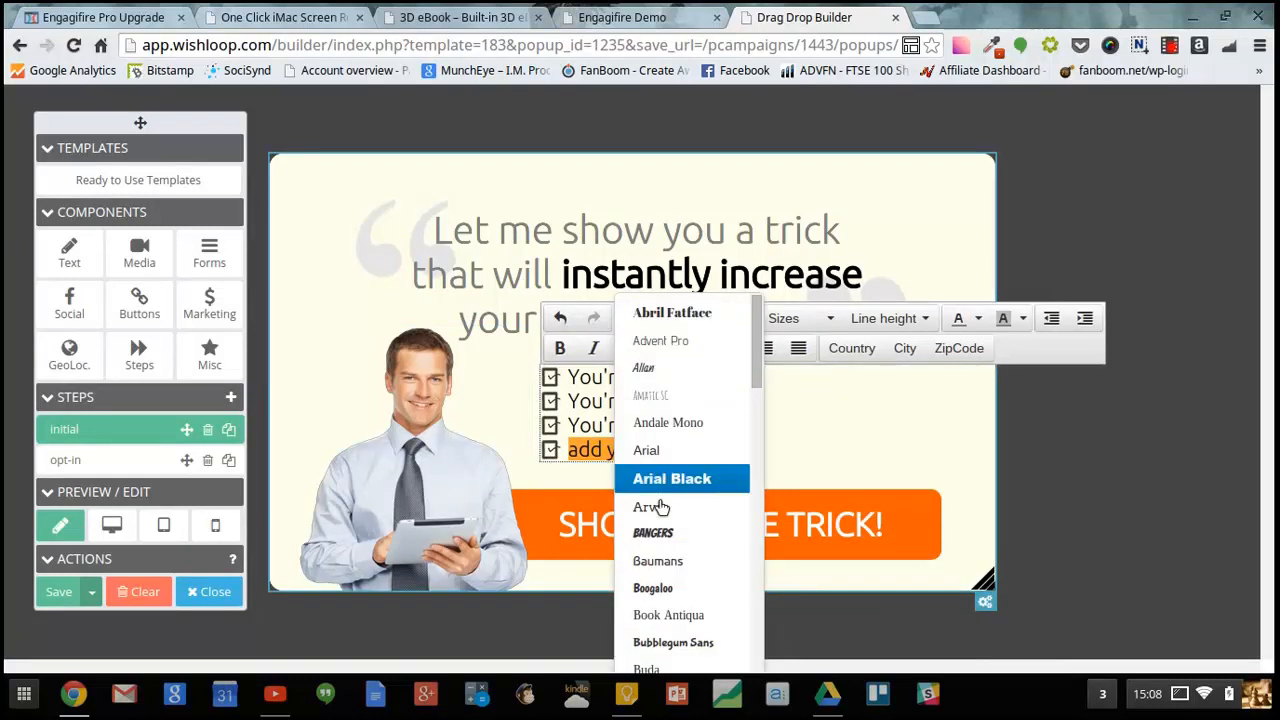
{"action": "left_click", "coordinate": [686, 531]}
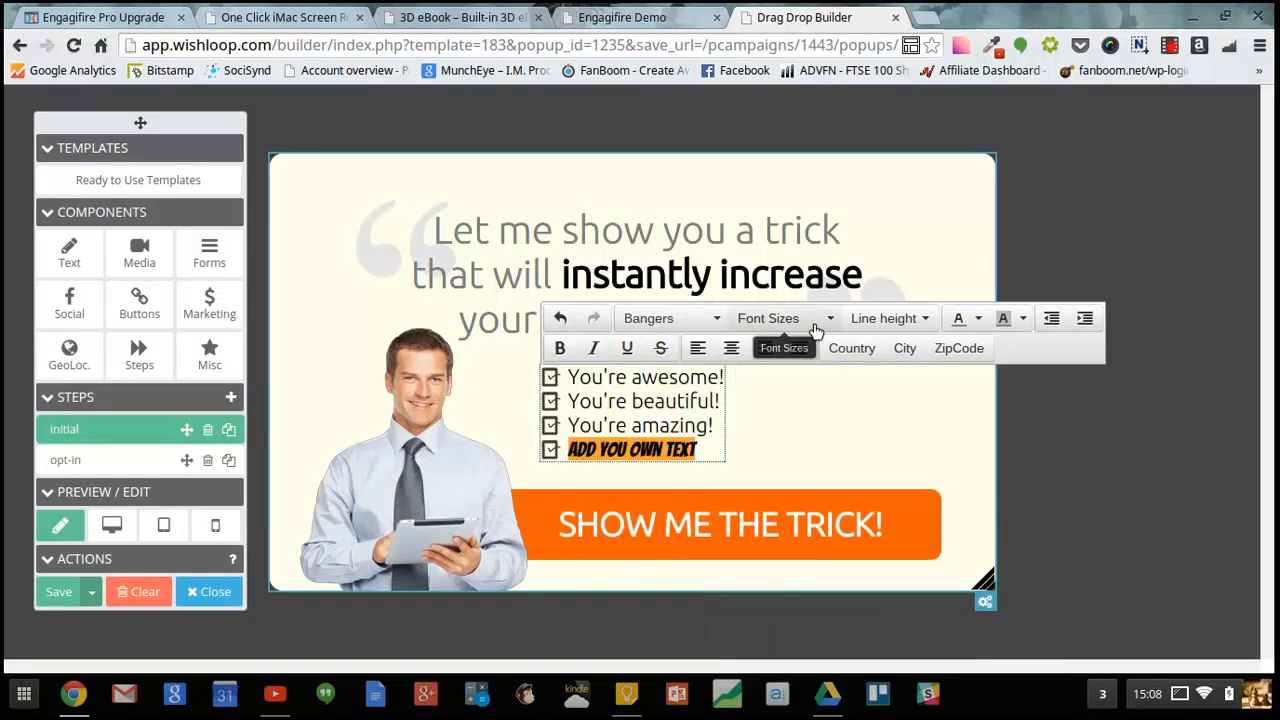
- Give the last list item a yellow highlight colour
{"action": "left_click", "coordinate": [1021, 319]}
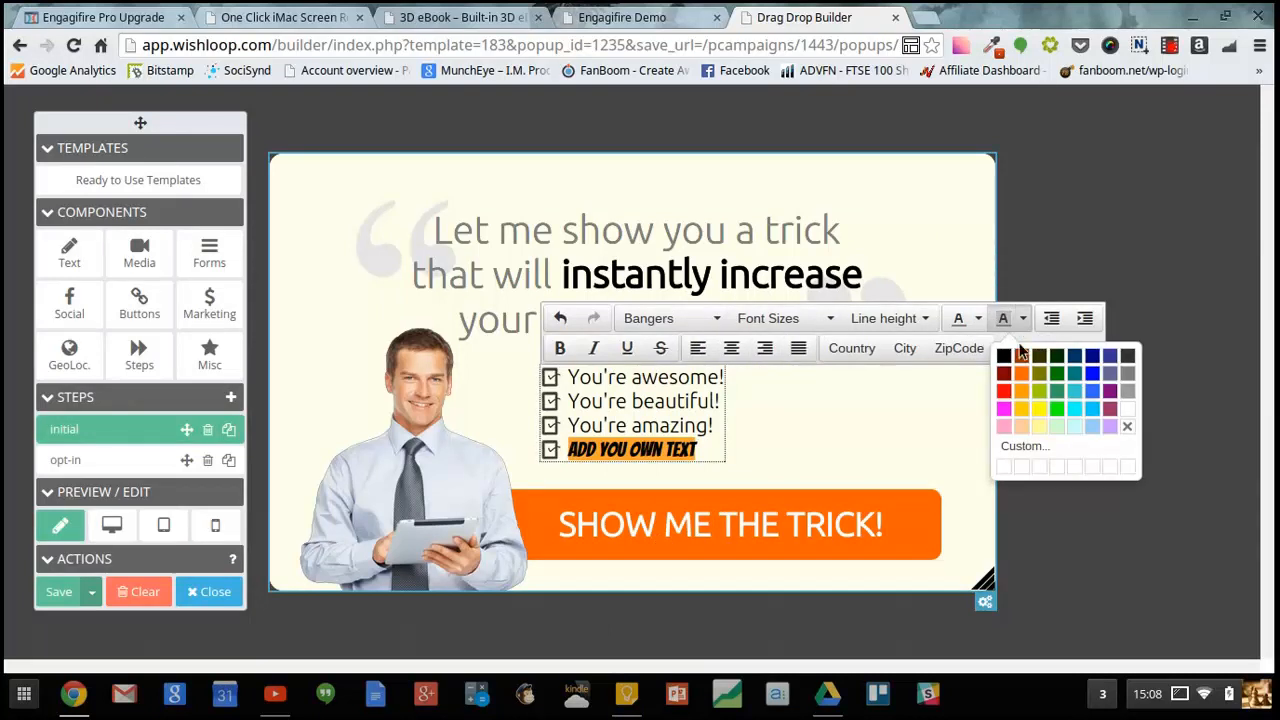
{"action": "left_click", "coordinate": [1029, 412]}
{"action": "left_click", "coordinate": [927, 434]}
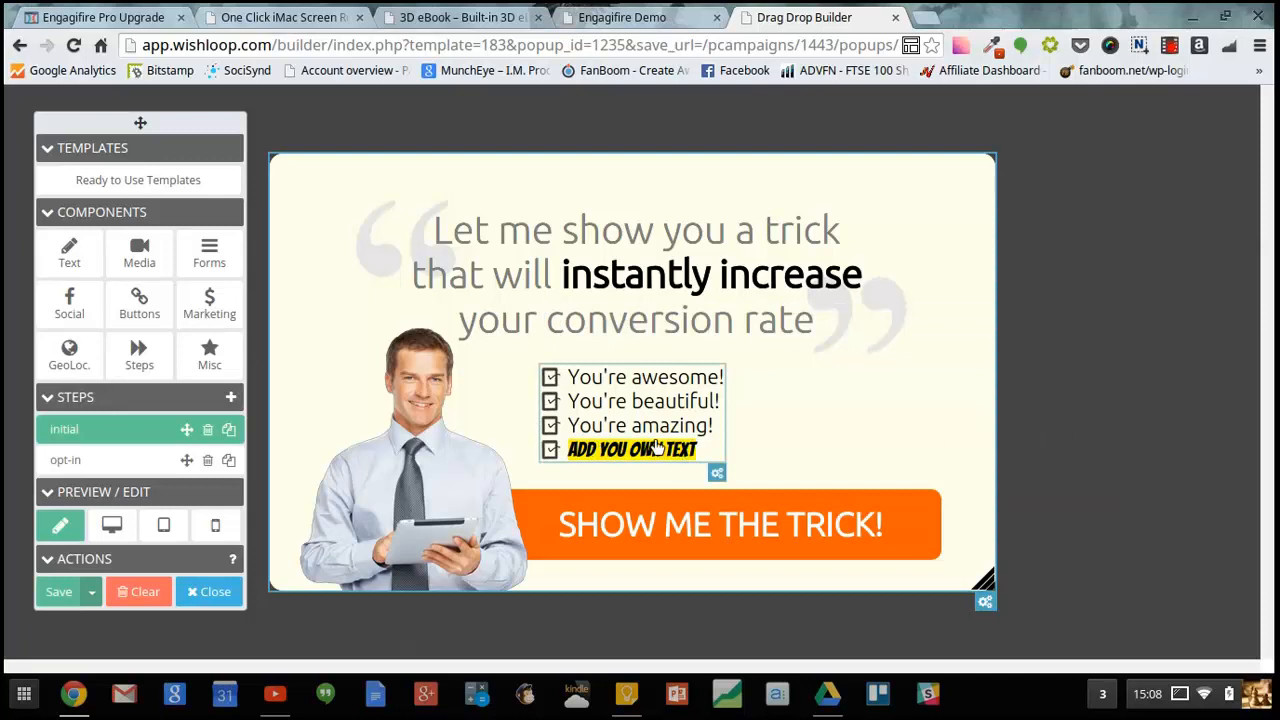
- Move the headline text block higher on the popup
{"action": "left_click", "coordinate": [549, 449]}
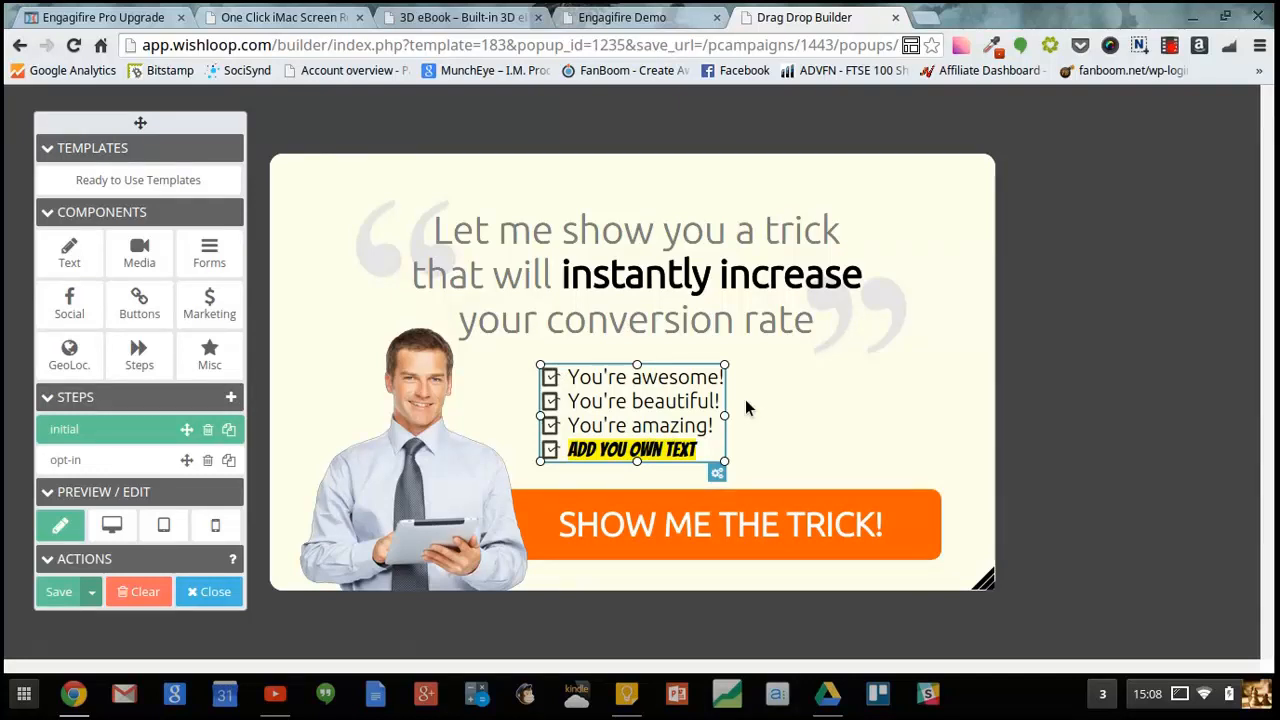
{"action": "left_click_drag", "start_coordinate": [567, 277], "coordinate": [598, 234]}
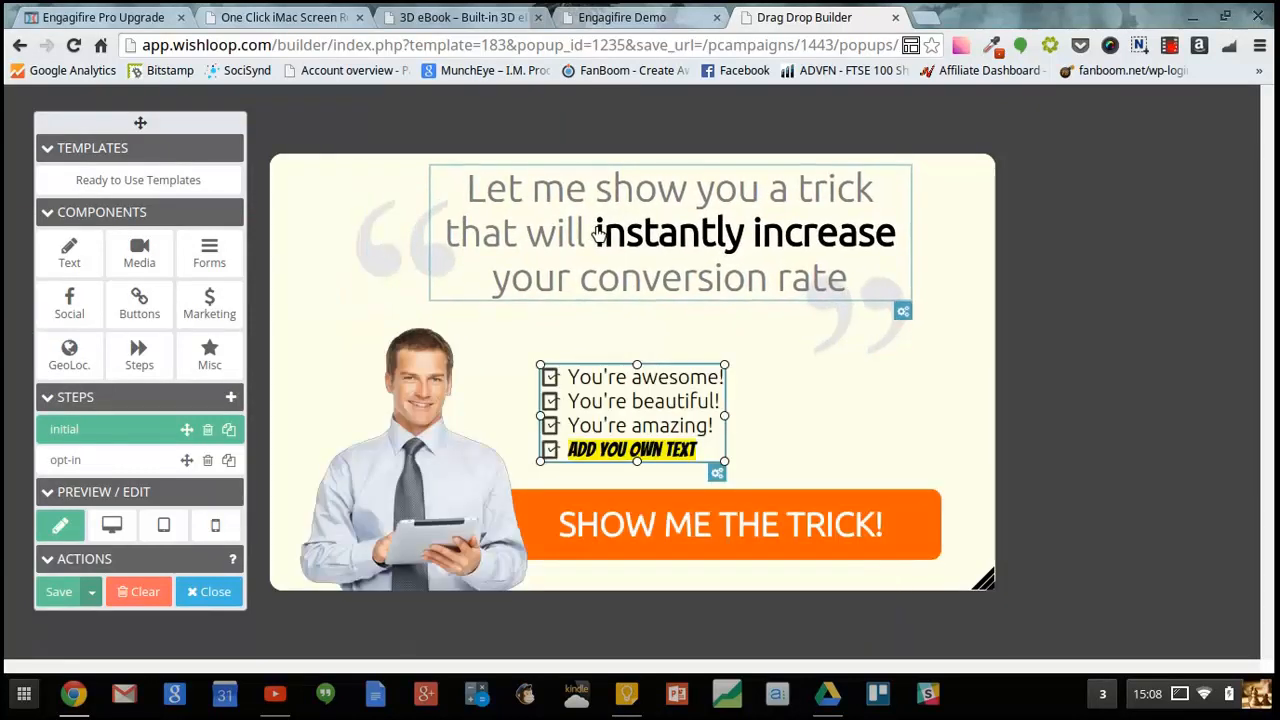
- Nudge the man's image slightly and enlarge the list box toward the right
{"action": "mouse_move", "coordinate": [389, 412]}
{"action": "left_mouse_down"}
{"action": "mouse_move", "coordinate": [364, 411]}
{"action": "mouse_move", "coordinate": [404, 405]}
{"action": "left_mouse_up"}
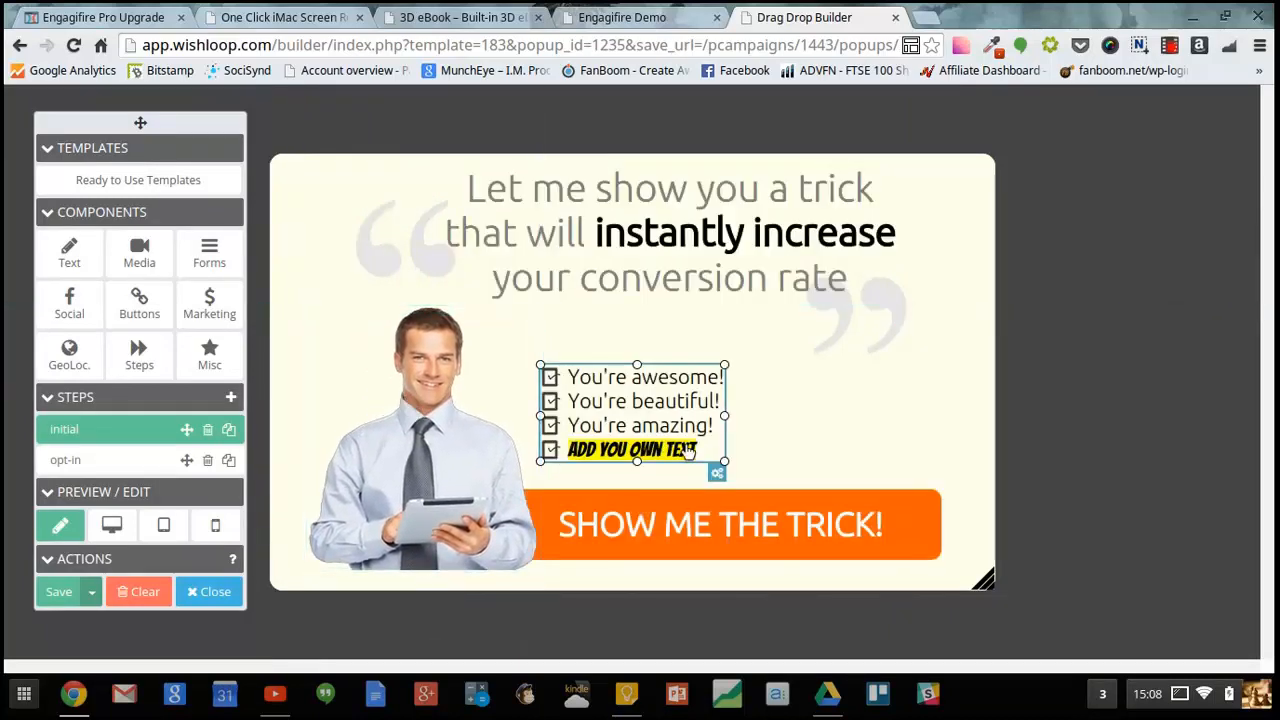
{"action": "left_click_drag", "start_coordinate": [688, 452], "coordinate": [824, 471]}
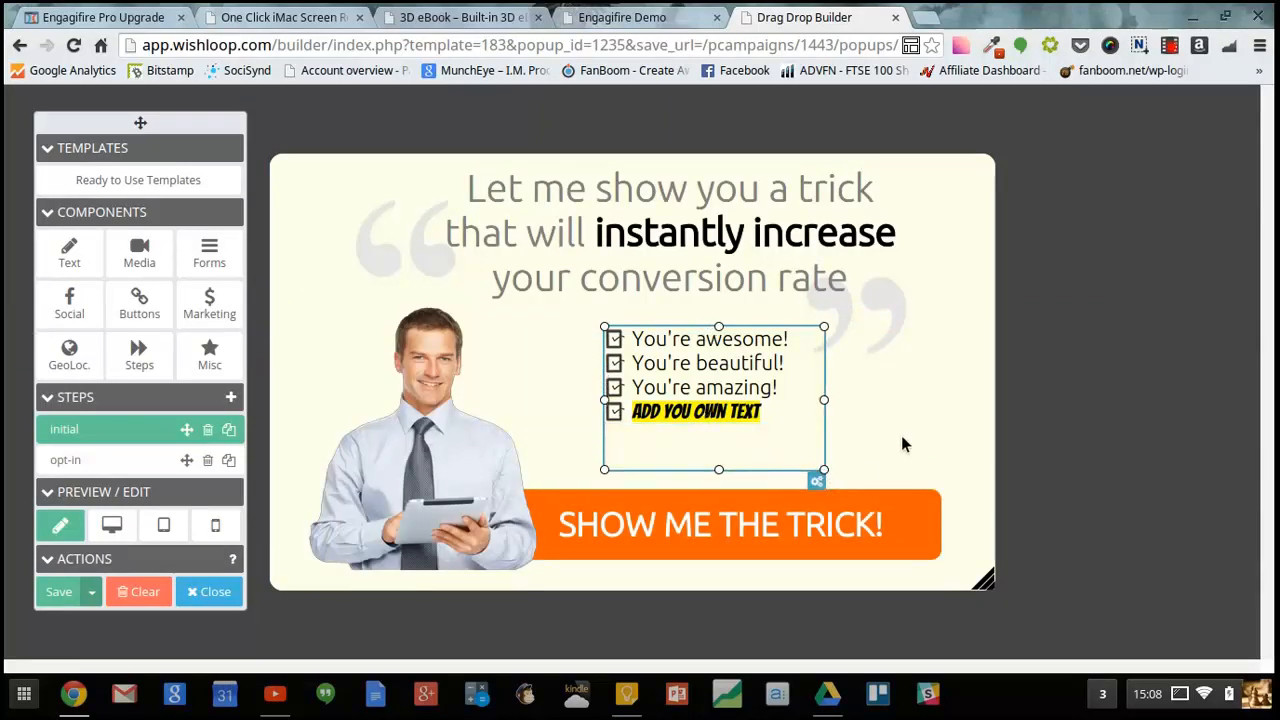
- Enlarge the popup canvas by extending its corner downward
{"action": "left_click", "coordinate": [983, 589]}
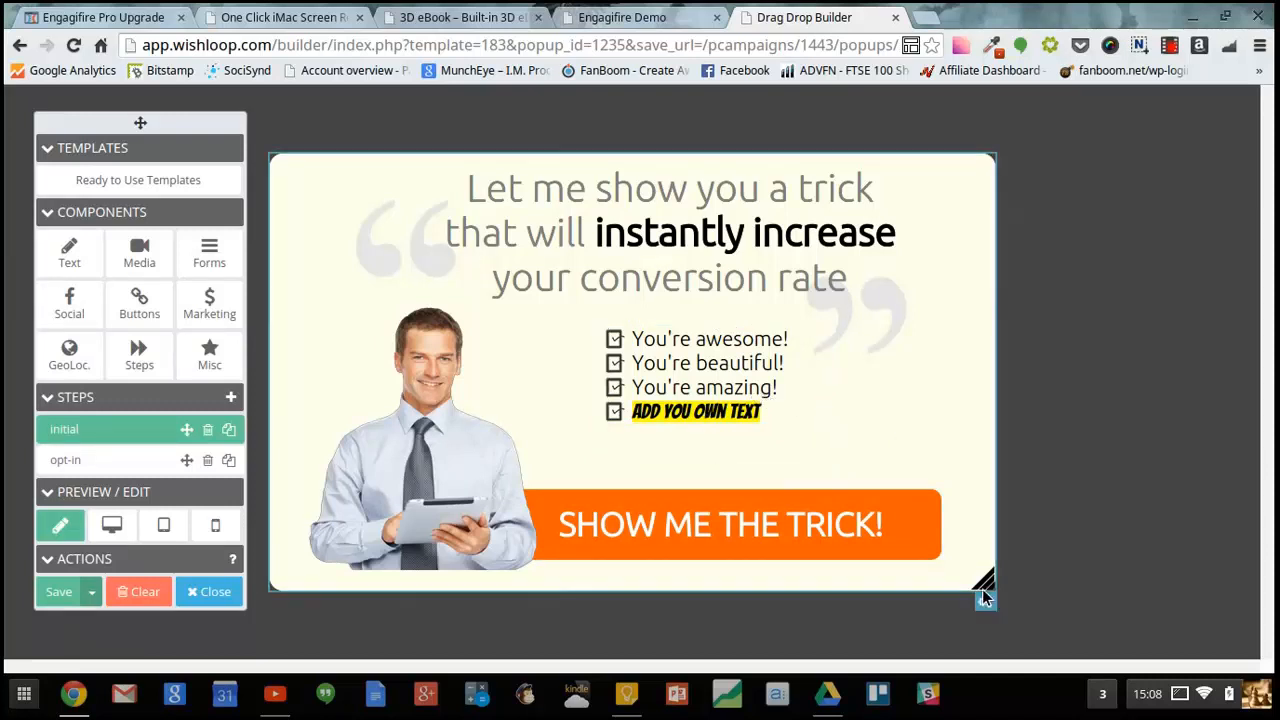
{"action": "left_click_drag", "start_coordinate": [990, 587], "coordinate": [963, 669]}
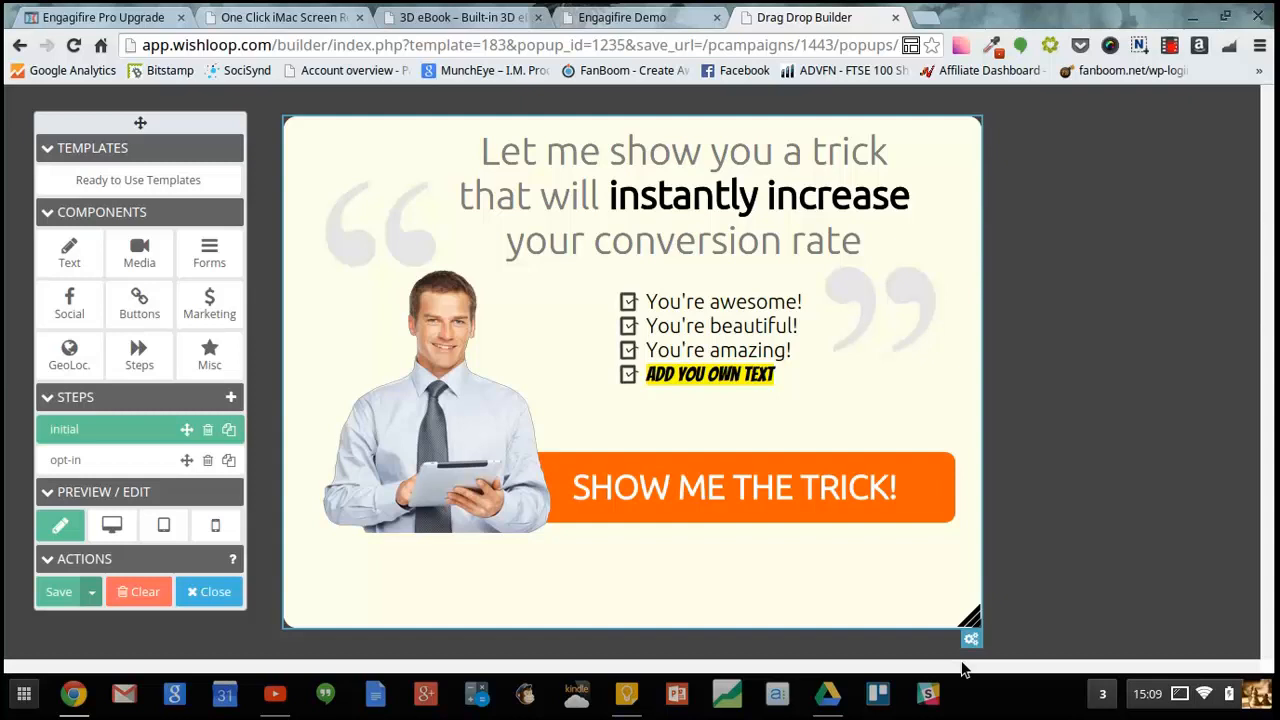
- Open the call-to-action button's settings to review its link-to-step options
{"action": "left_click", "coordinate": [890, 500]}
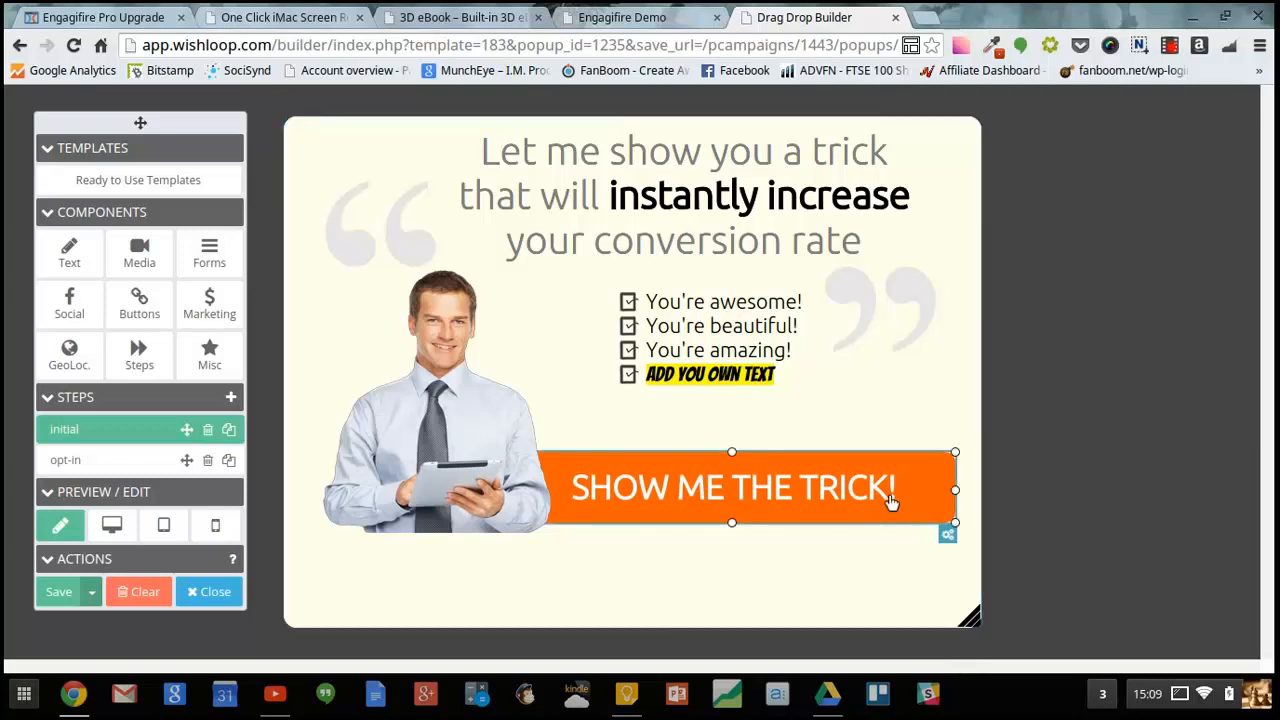
{"action": "left_click", "coordinate": [947, 534]}
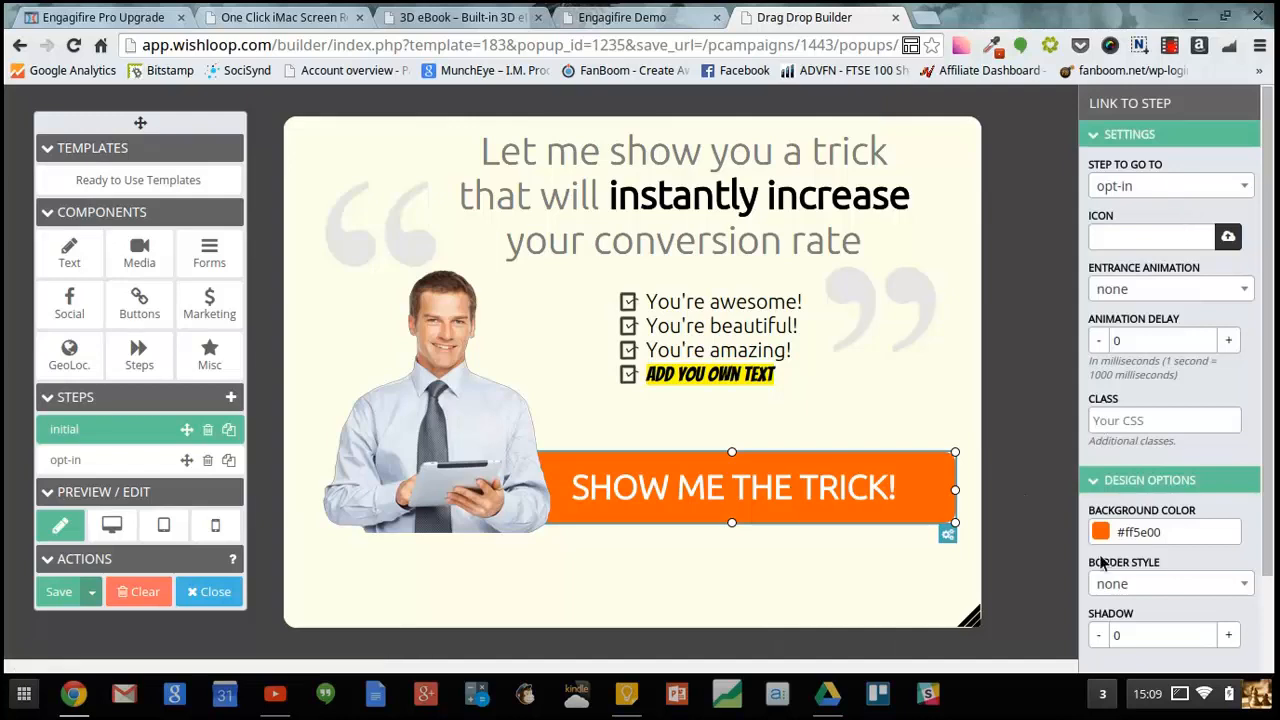
{"action": "left_click", "coordinate": [940, 600]}
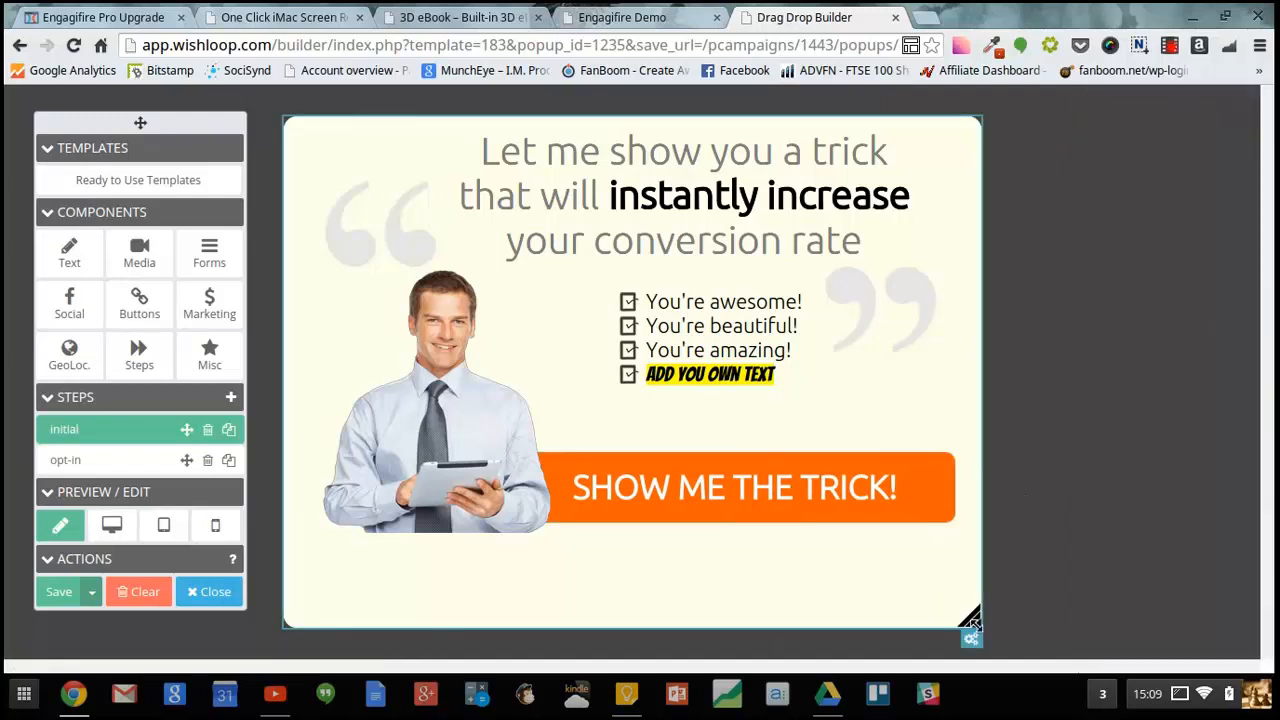
- Open the popup options and change the popup type to SlideIn
{"action": "left_click", "coordinate": [971, 641]}
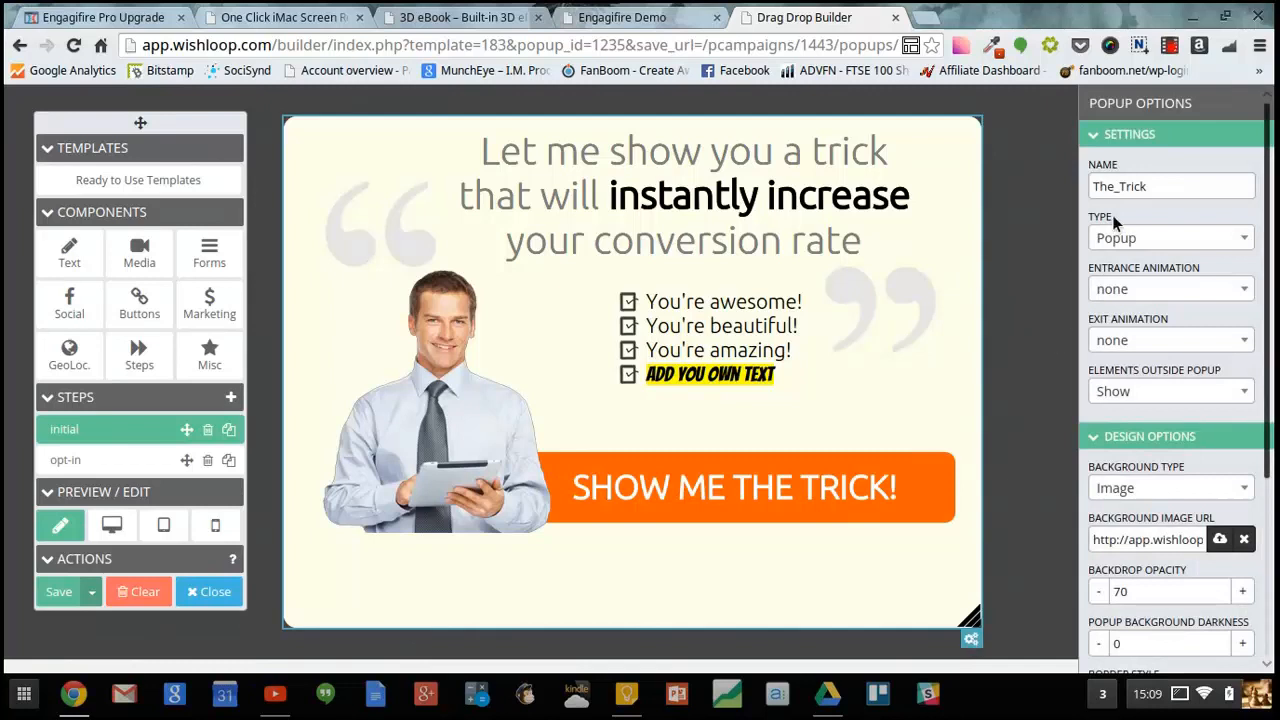
{"action": "left_click", "coordinate": [1229, 244]}
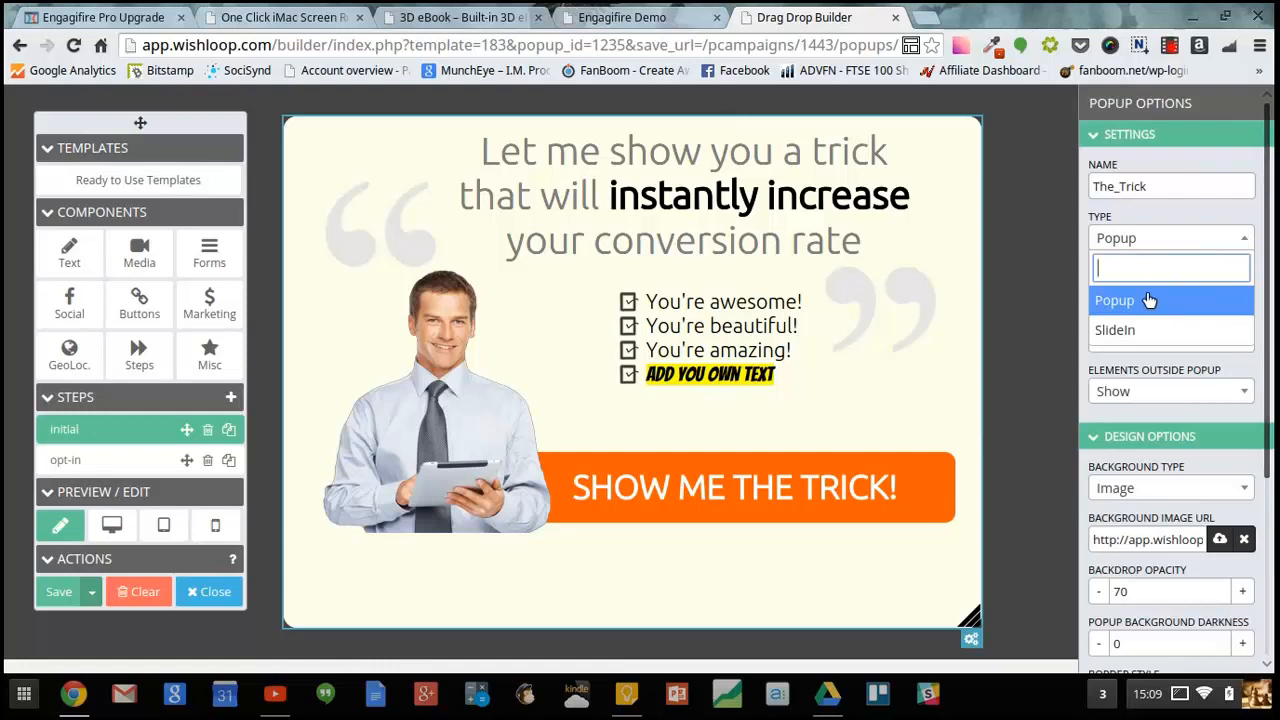
{"action": "left_click", "coordinate": [1131, 330]}
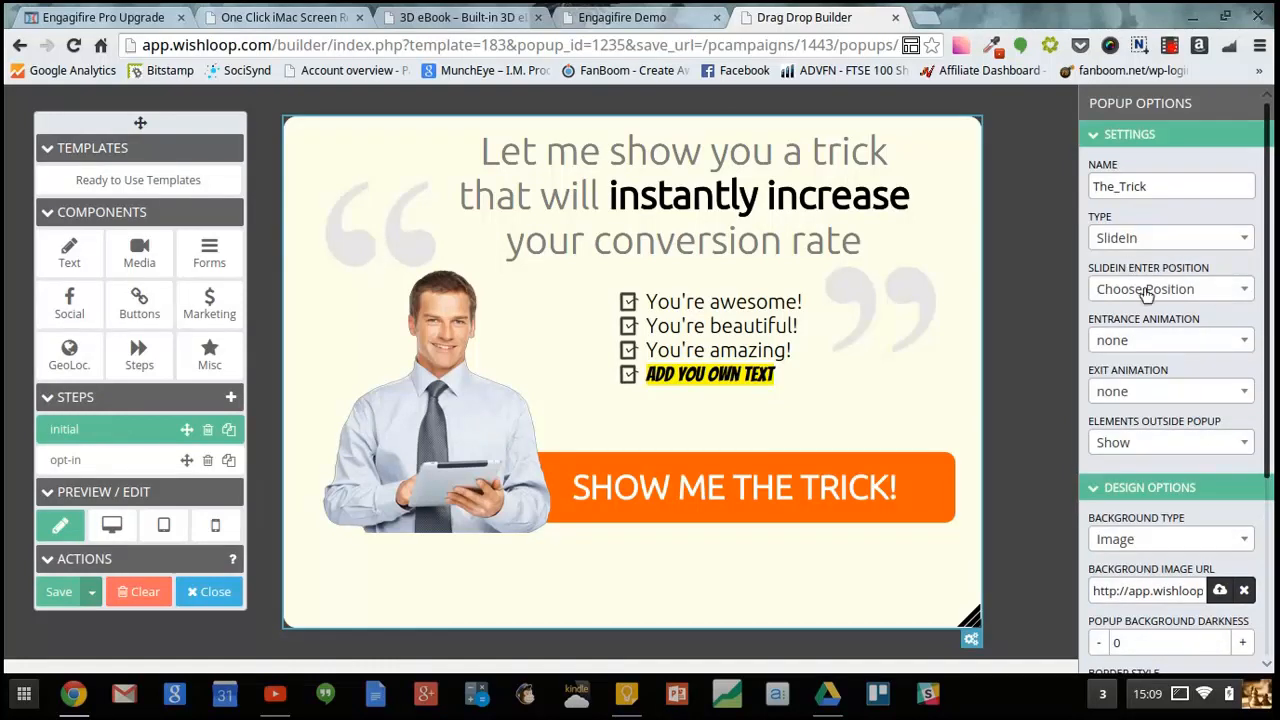
- Set the slide-in enter position to Top Left
{"action": "left_click", "coordinate": [1207, 294]}
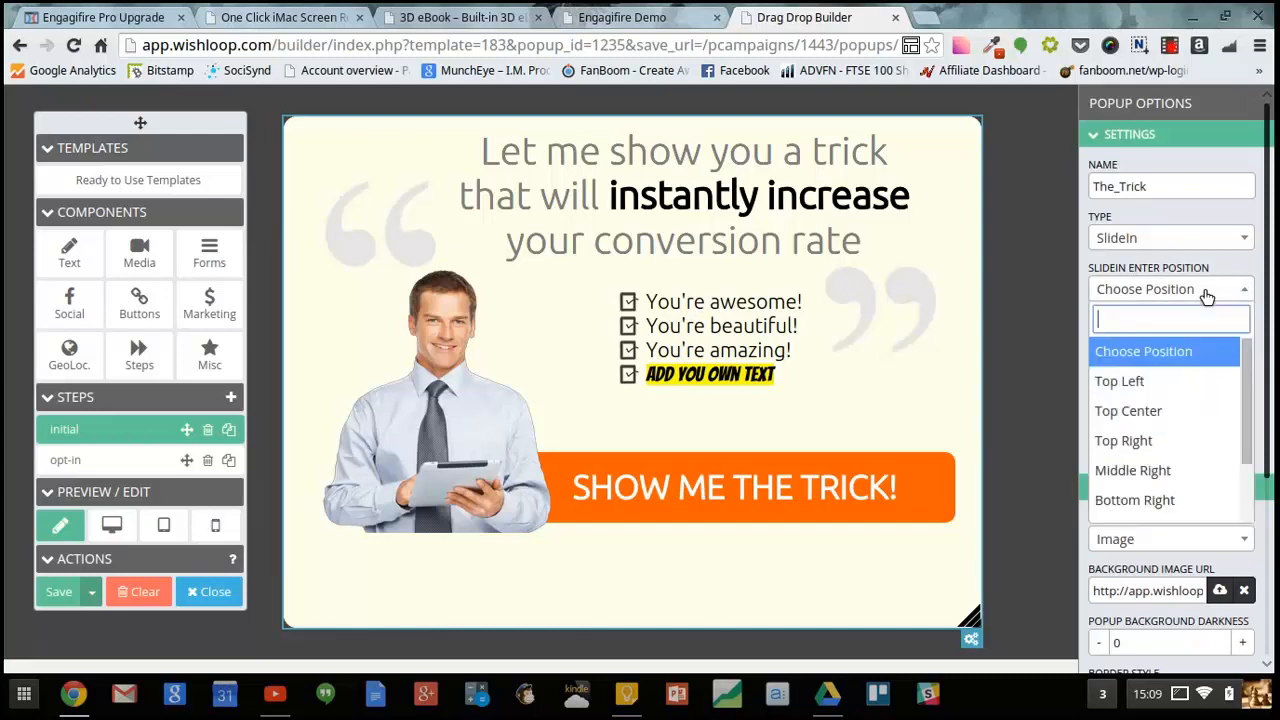
{"action": "left_click", "coordinate": [1148, 382]}
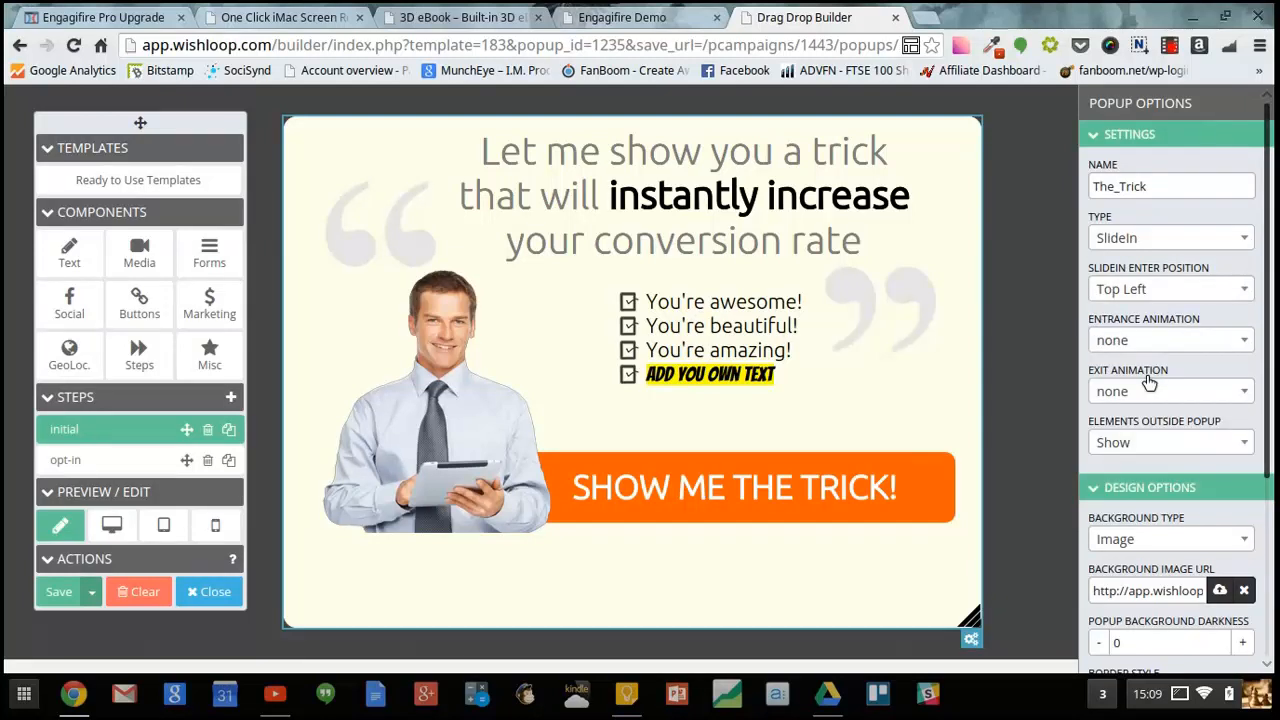
{"action": "left_click", "coordinate": [1180, 295]}
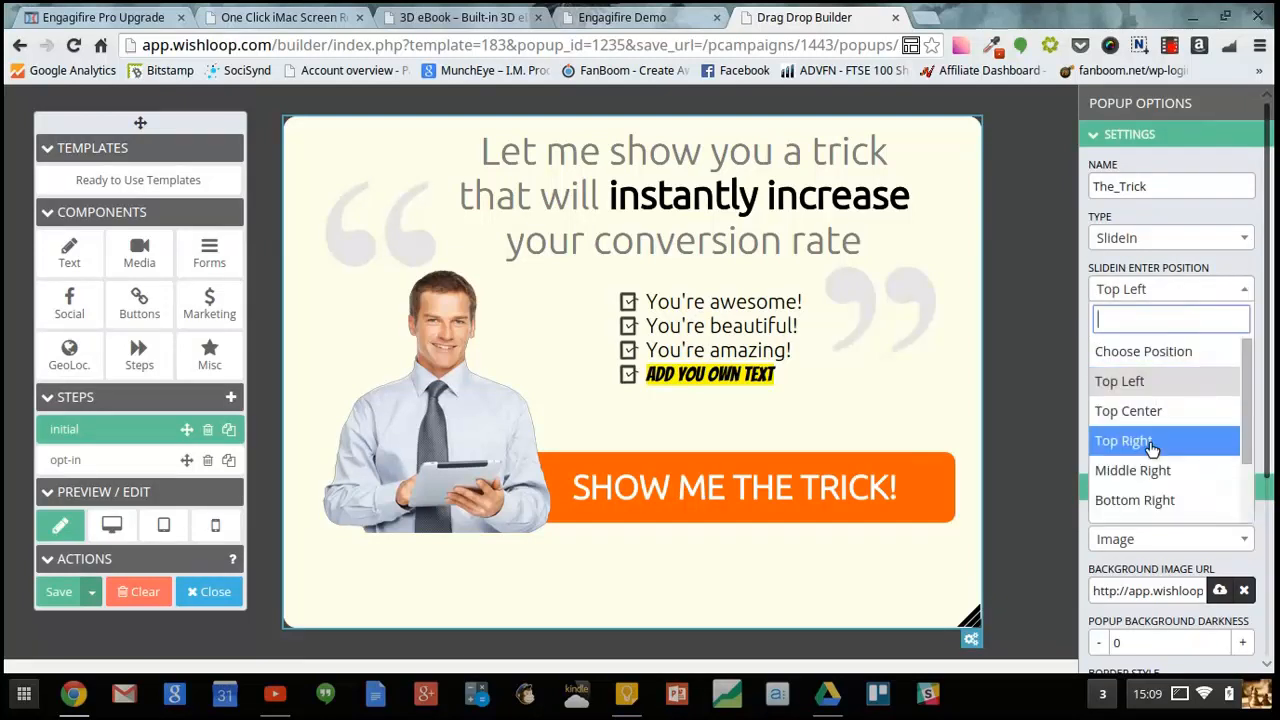
{"action": "left_click_drag", "start_coordinate": [1246, 449], "coordinate": [1251, 485]}
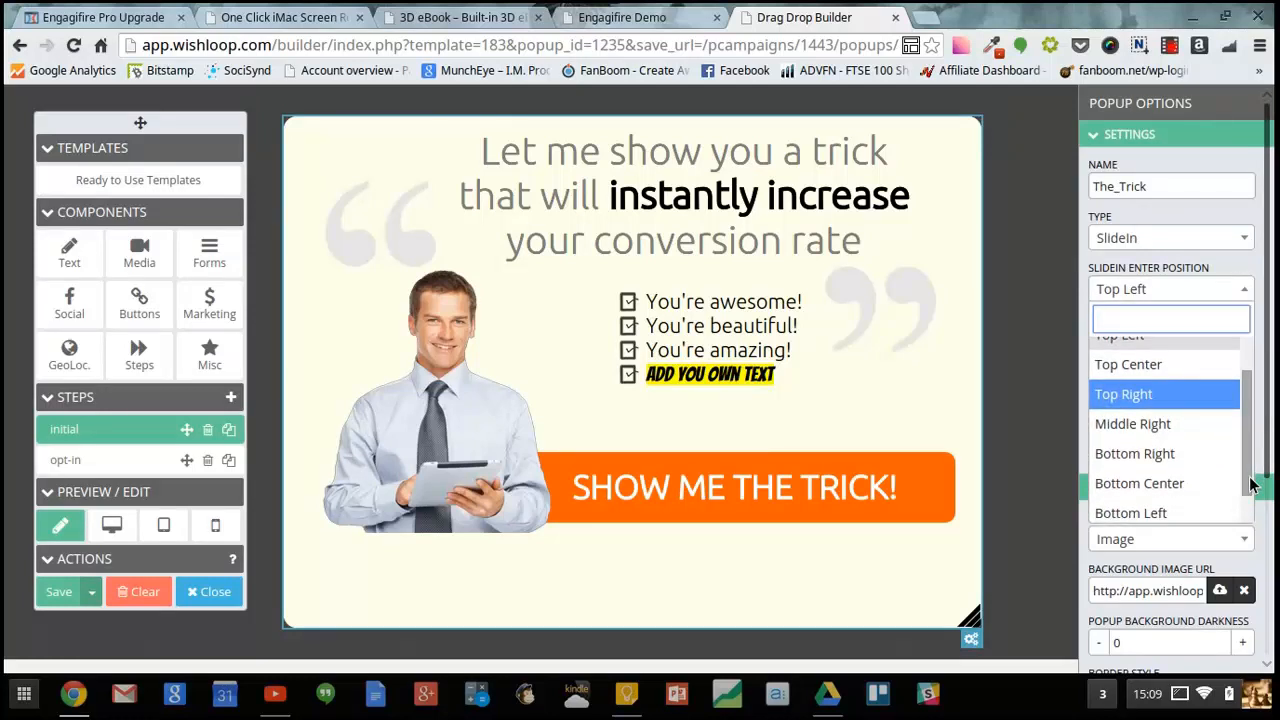
{"action": "left_click", "coordinate": [1052, 420]}
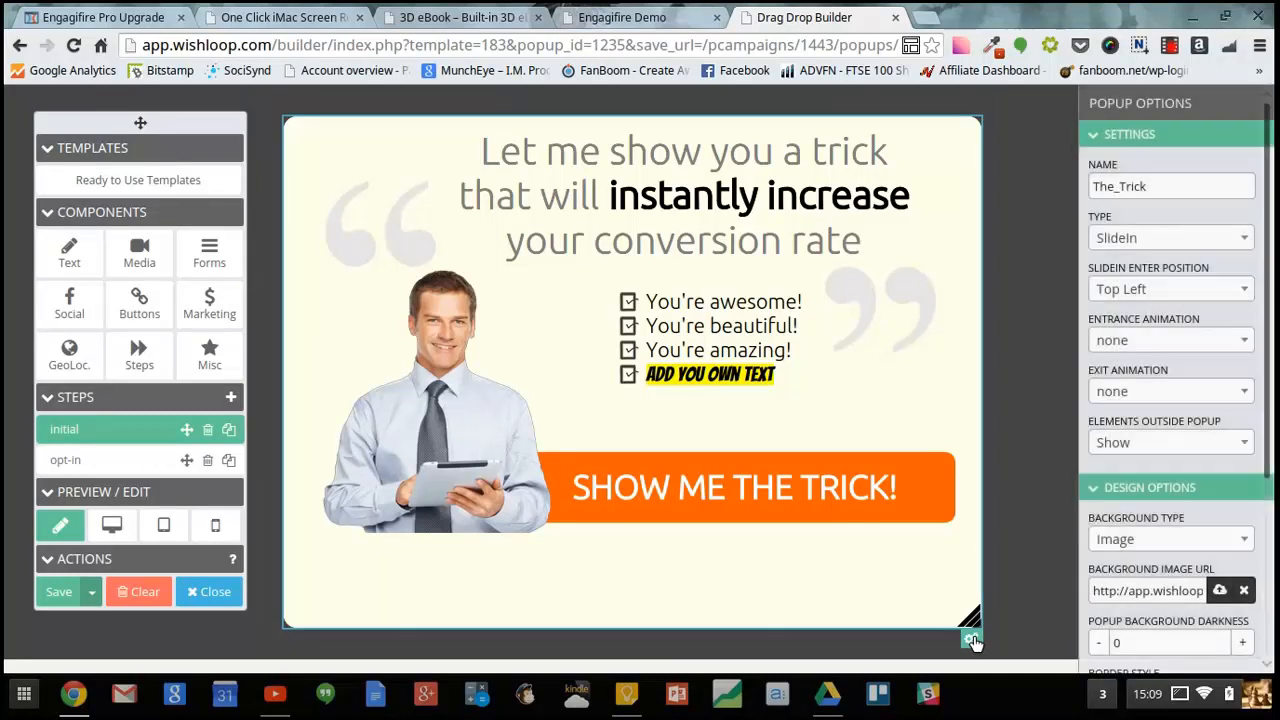
- Try switching the popup background to a blue colour, #2779a8
{"action": "left_click", "coordinate": [970, 638]}
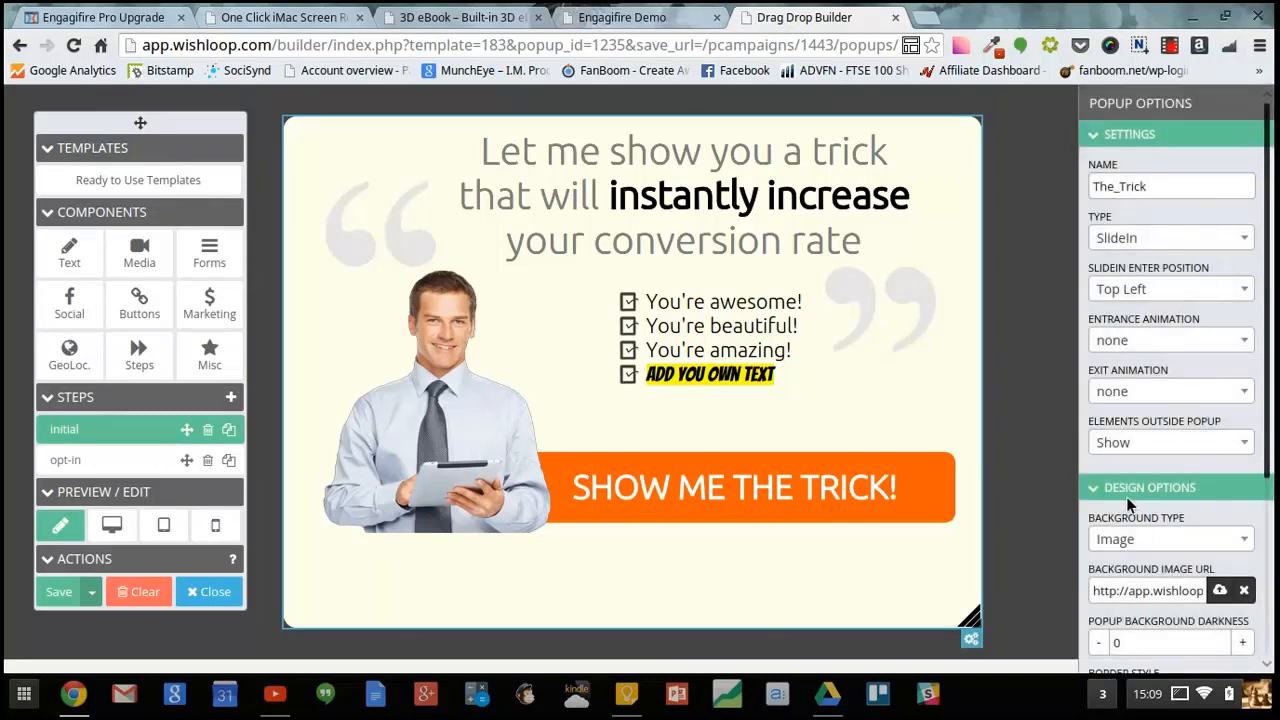
{"action": "left_click", "coordinate": [1110, 134]}
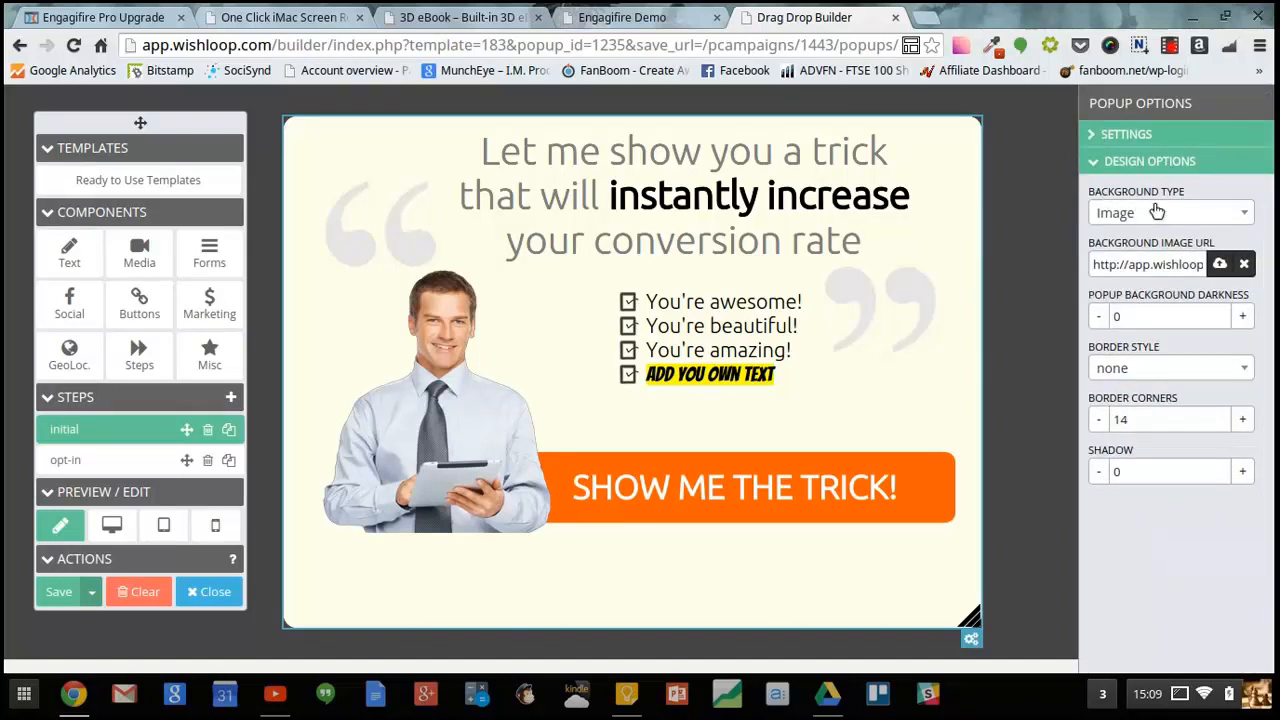
{"action": "left_click", "coordinate": [1210, 222]}
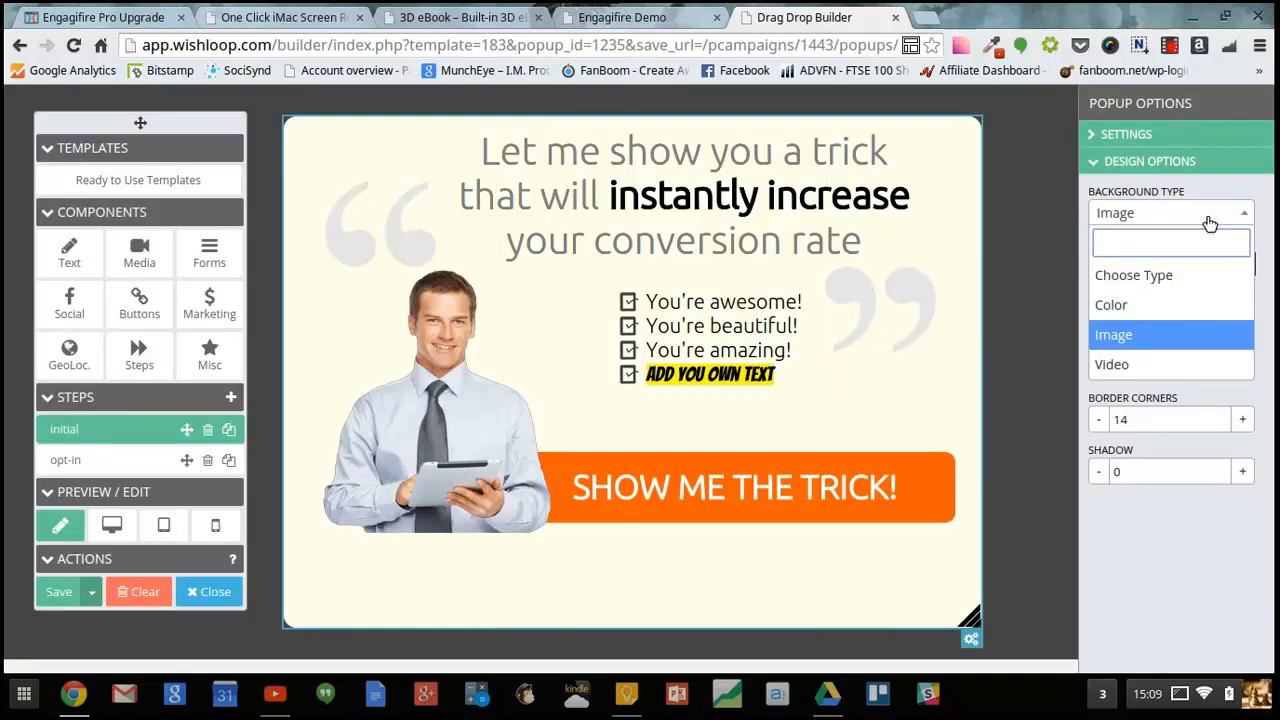
{"action": "left_click", "coordinate": [1130, 305]}
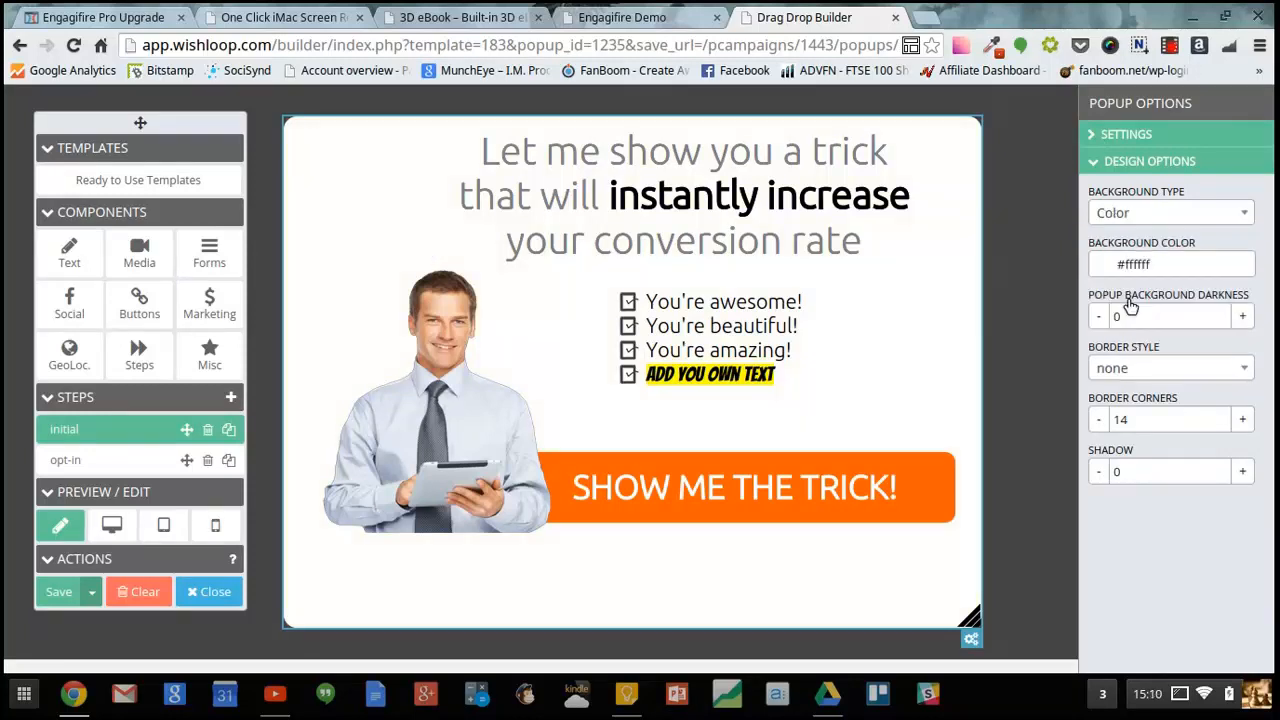
{"action": "left_click", "coordinate": [1174, 266]}
{"action": "left_click", "coordinate": [1230, 343]}
{"action": "left_click", "coordinate": [1188, 326]}
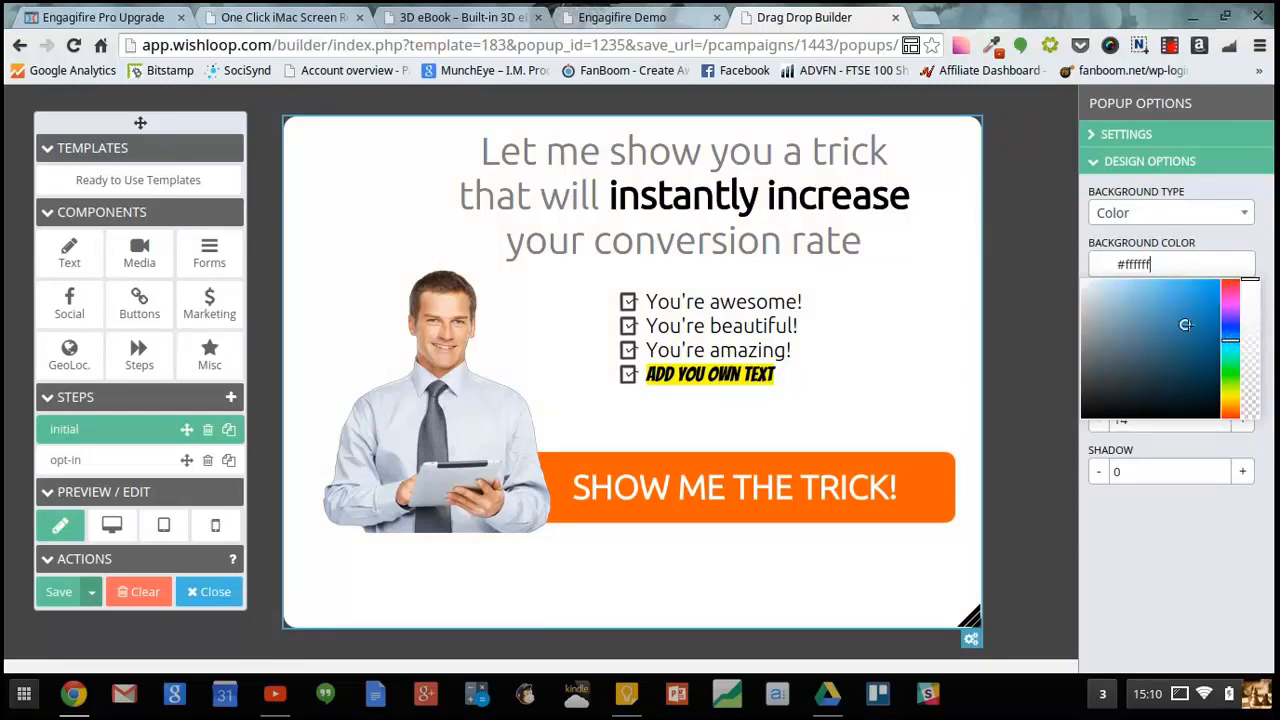
{"action": "mouse_move", "coordinate": [1250, 281]}
{"action": "left_mouse_down"}
{"action": "mouse_move", "coordinate": [1263, 440]}
{"action": "mouse_move", "coordinate": [1246, 265]}
{"action": "left_mouse_up"}
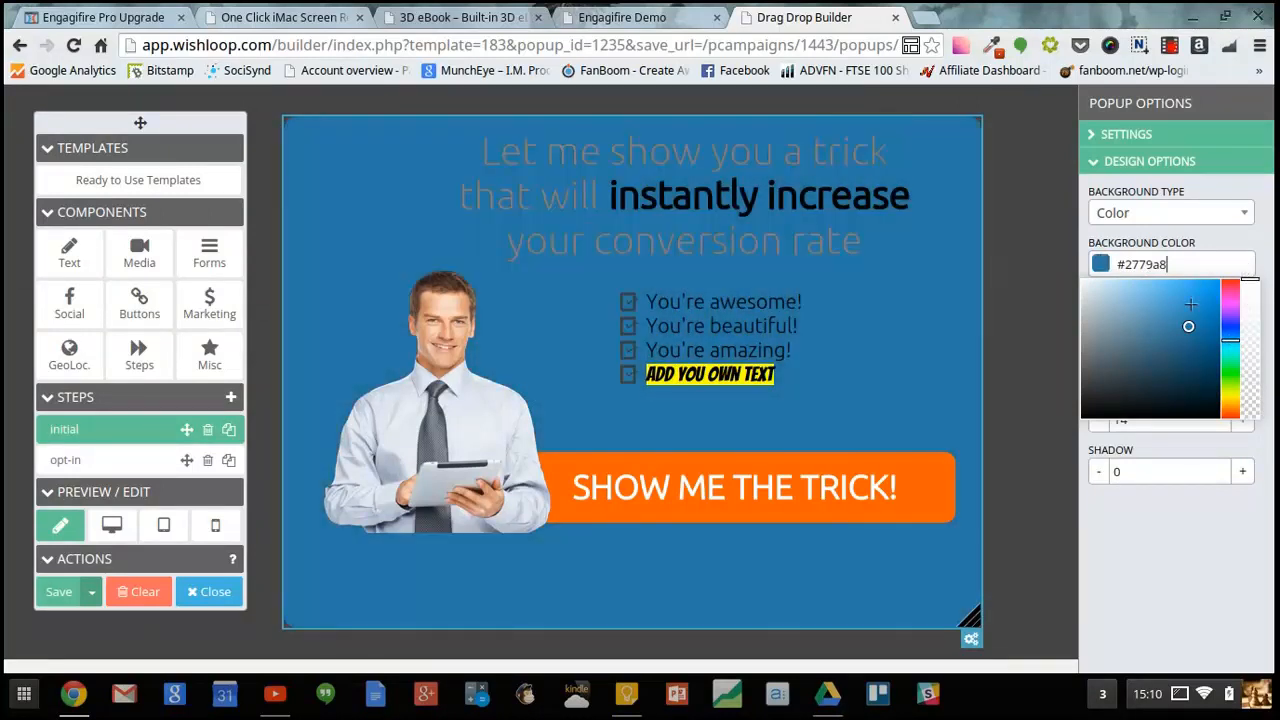
- Change the popup background type to Video
{"action": "left_click", "coordinate": [1200, 214]}
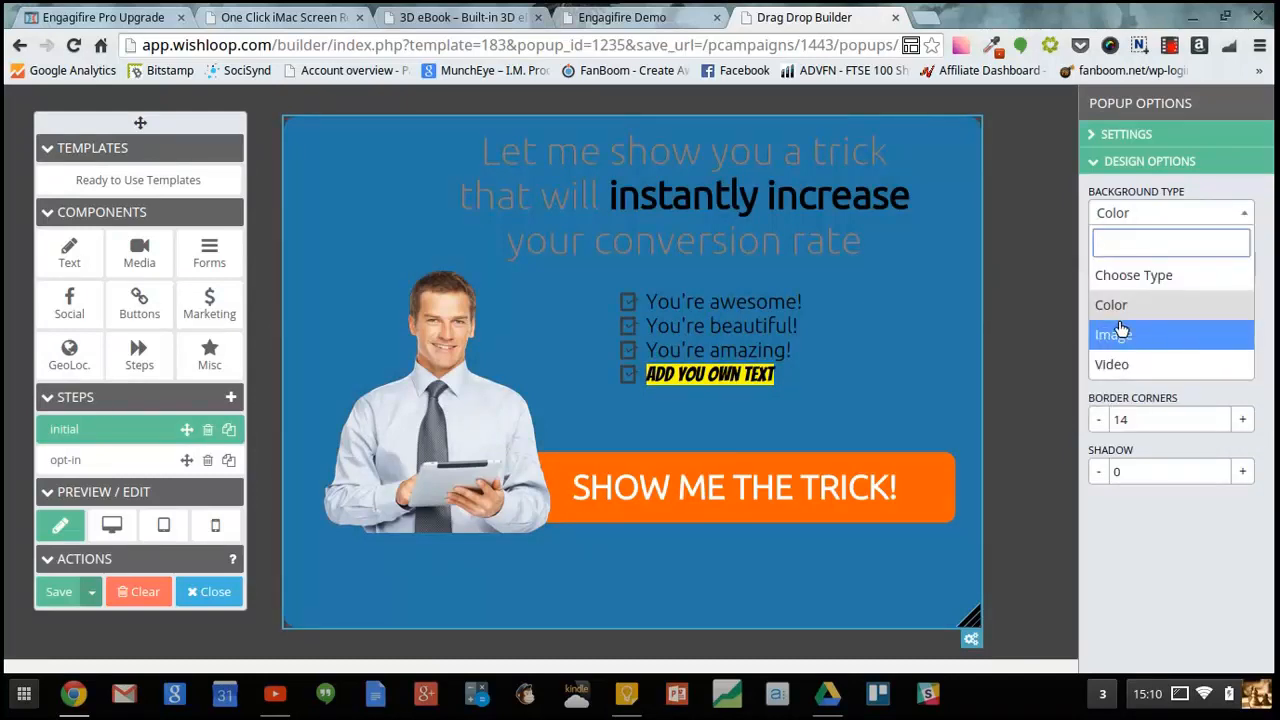
{"action": "left_click", "coordinate": [1117, 332]}
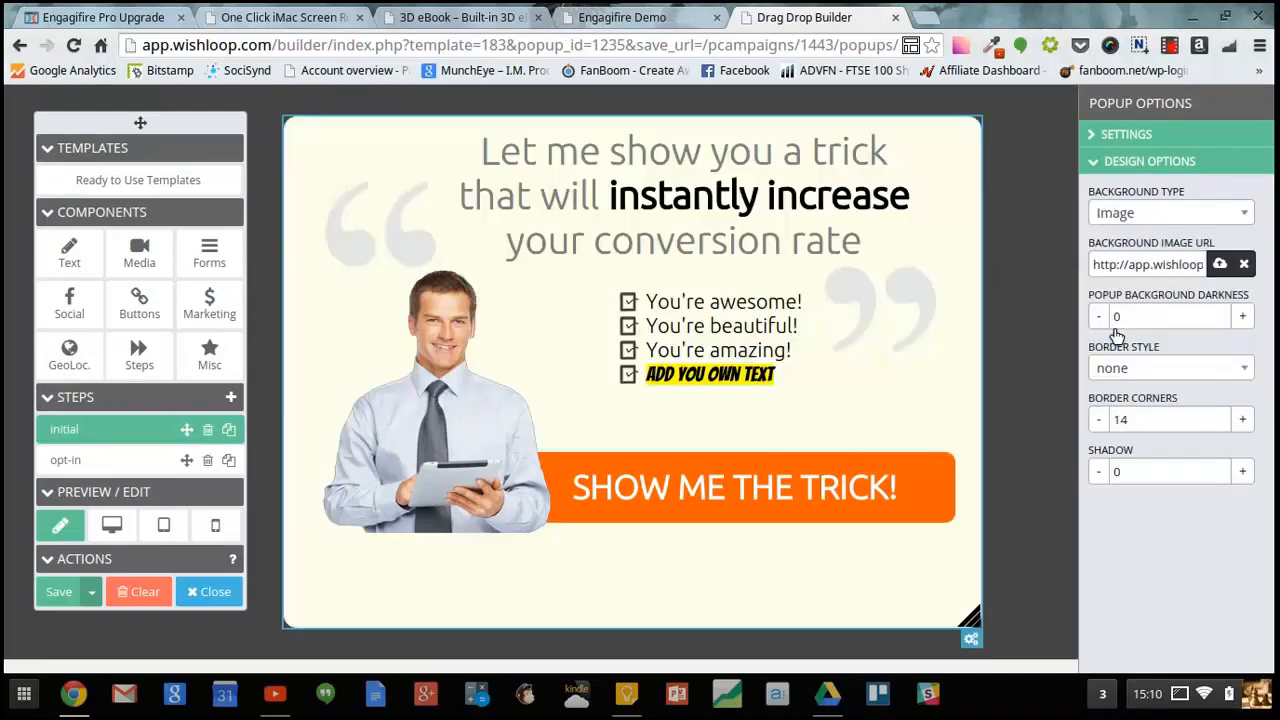
{"action": "left_click", "coordinate": [1168, 216]}
{"action": "left_click", "coordinate": [1116, 363]}
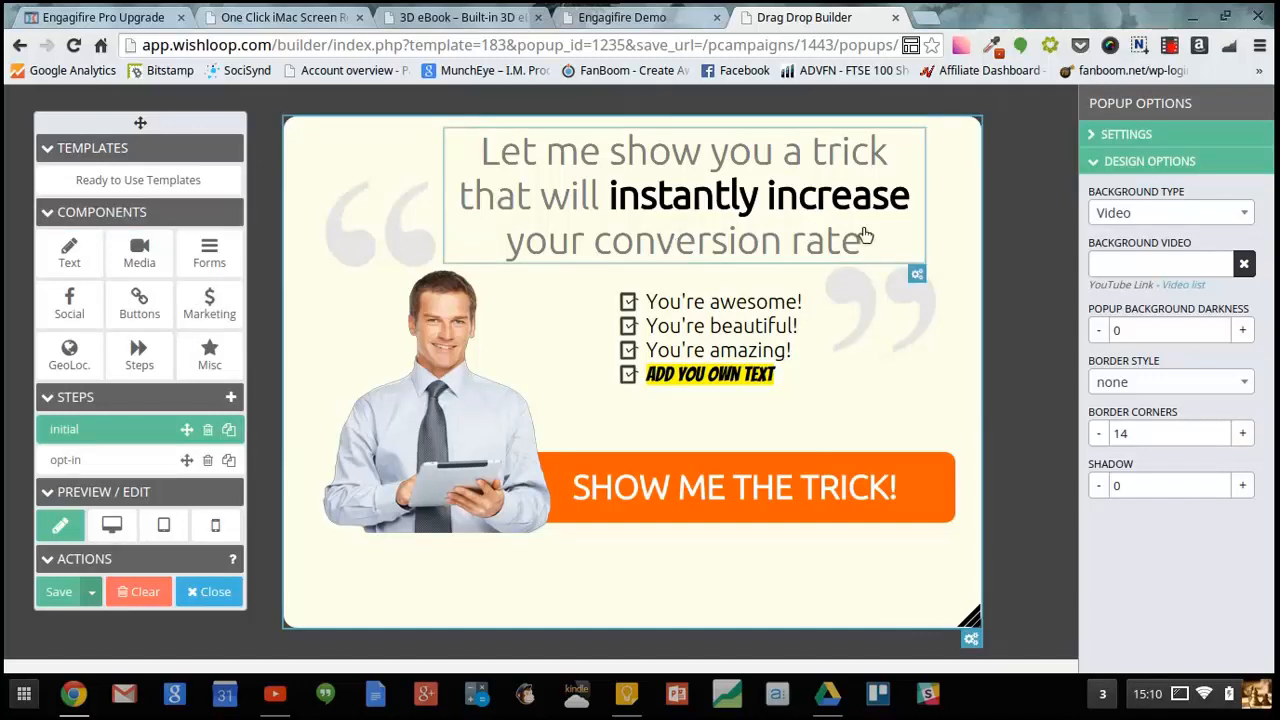
- Open the checklist's design options and try several list skins, ending with Skin 14
{"action": "left_click", "coordinate": [915, 247]}
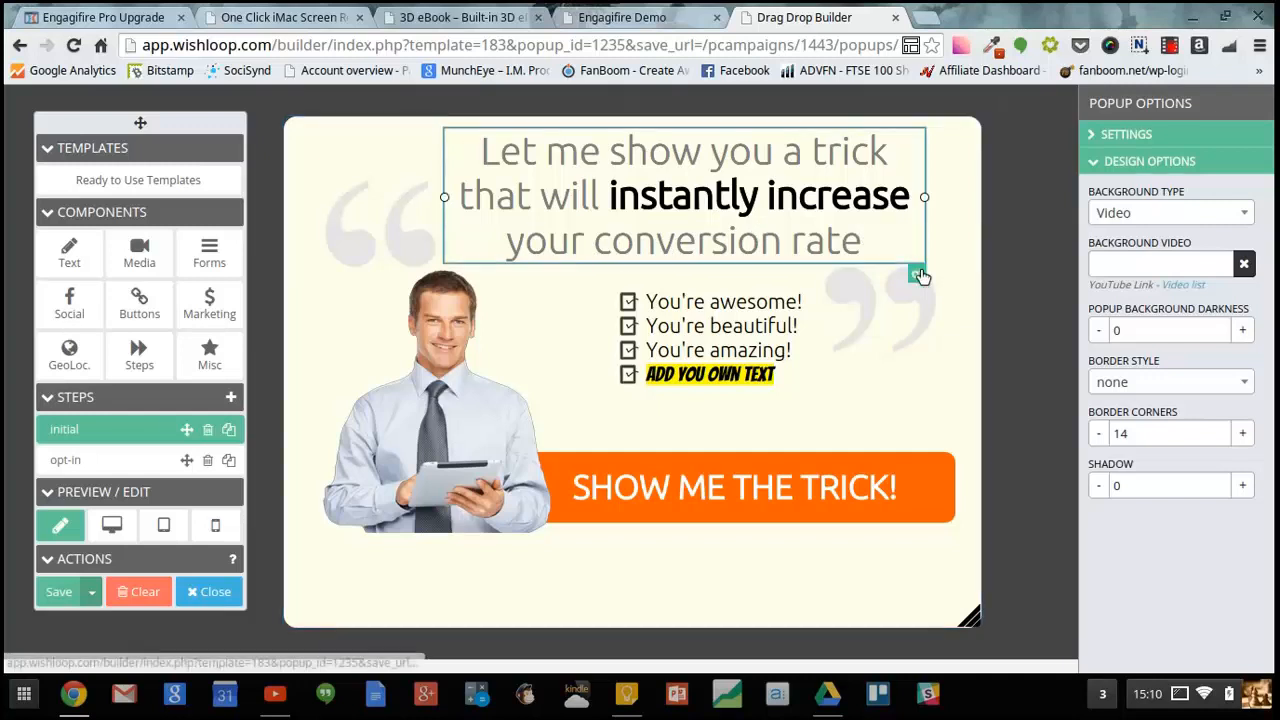
{"action": "left_click", "coordinate": [918, 274]}
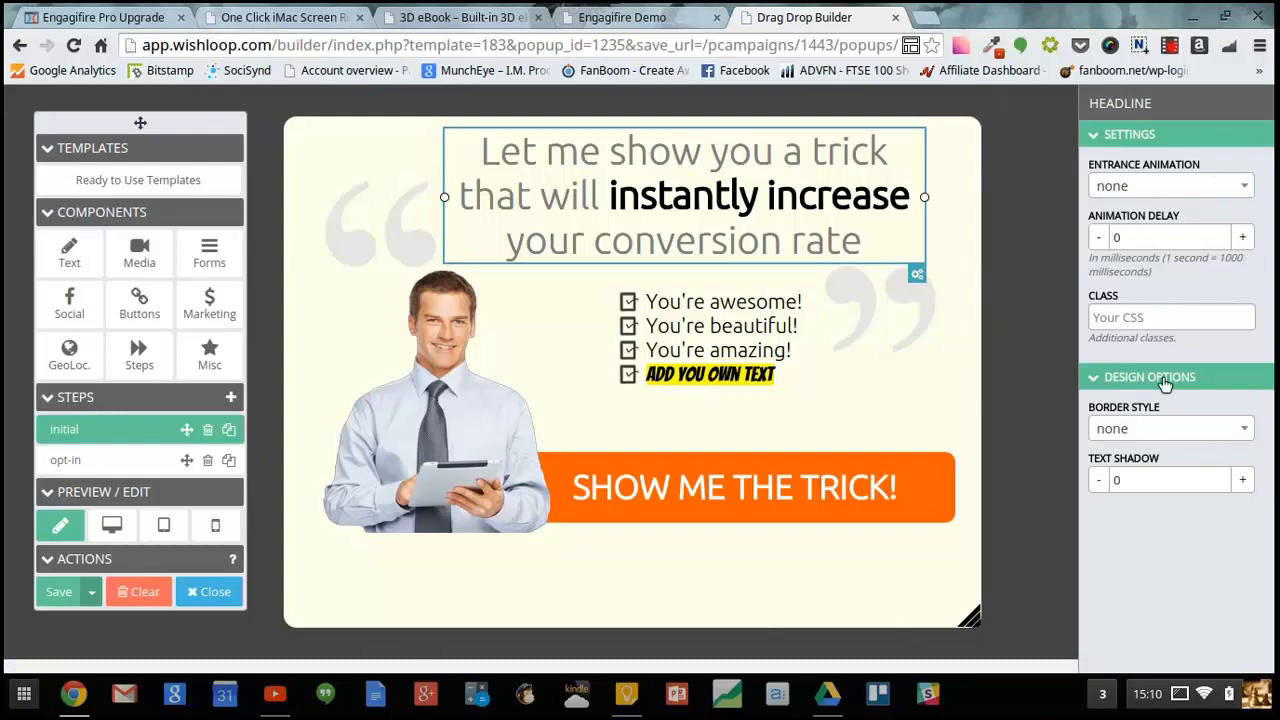
{"action": "left_click", "coordinate": [784, 337]}
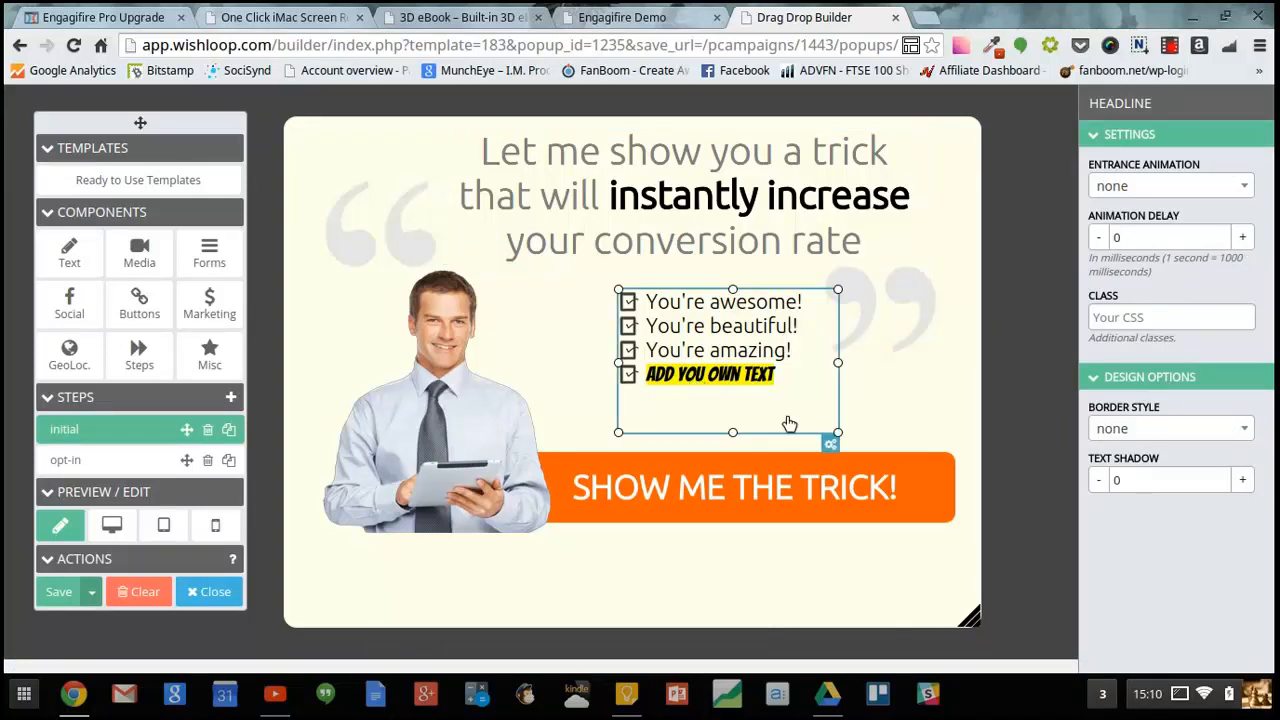
{"action": "left_click", "coordinate": [832, 447]}
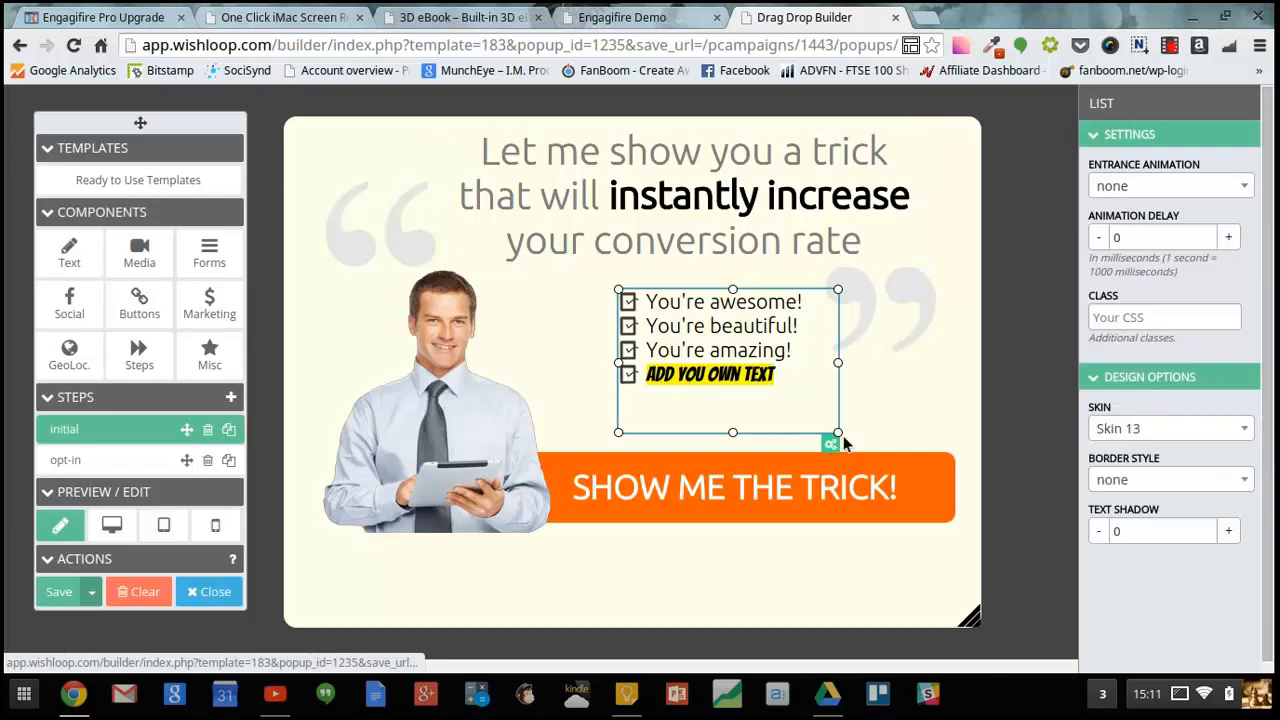
{"action": "left_click", "coordinate": [1236, 426]}
{"action": "left_click", "coordinate": [1118, 490]}
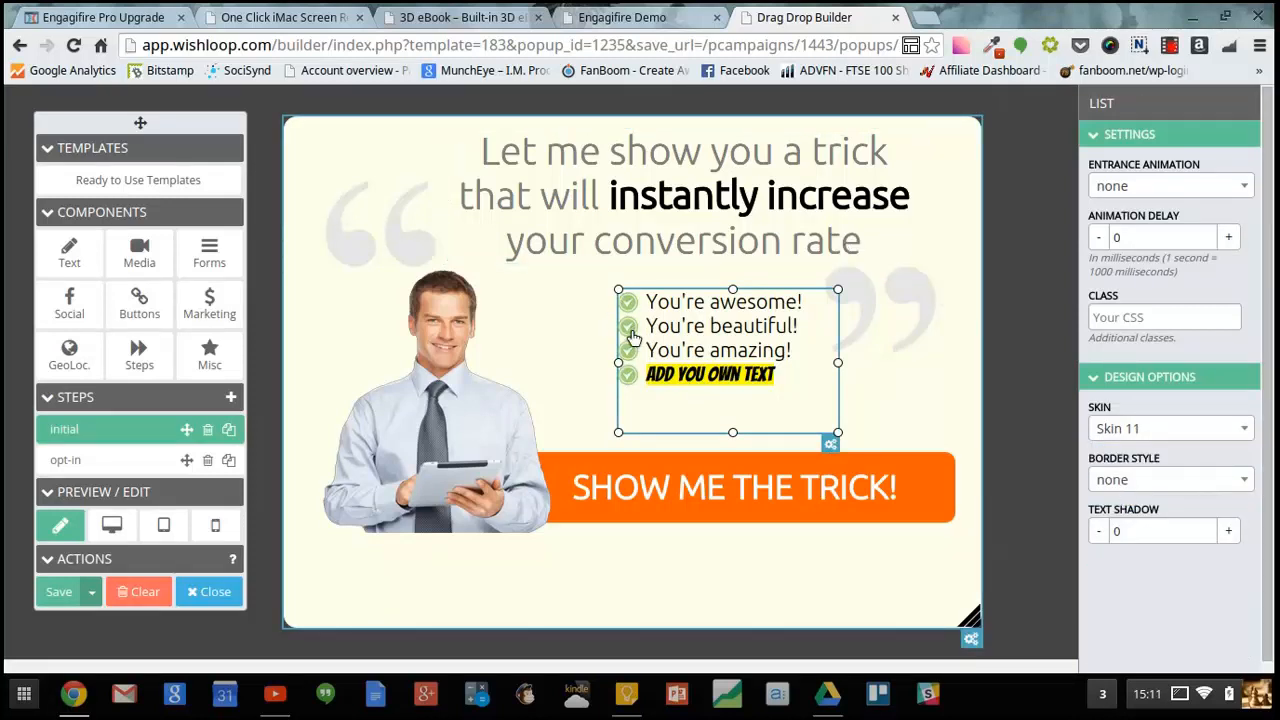
{"action": "left_click", "coordinate": [1212, 437]}
{"action": "left_click", "coordinate": [1130, 578]}
{"action": "left_click", "coordinate": [1187, 440]}
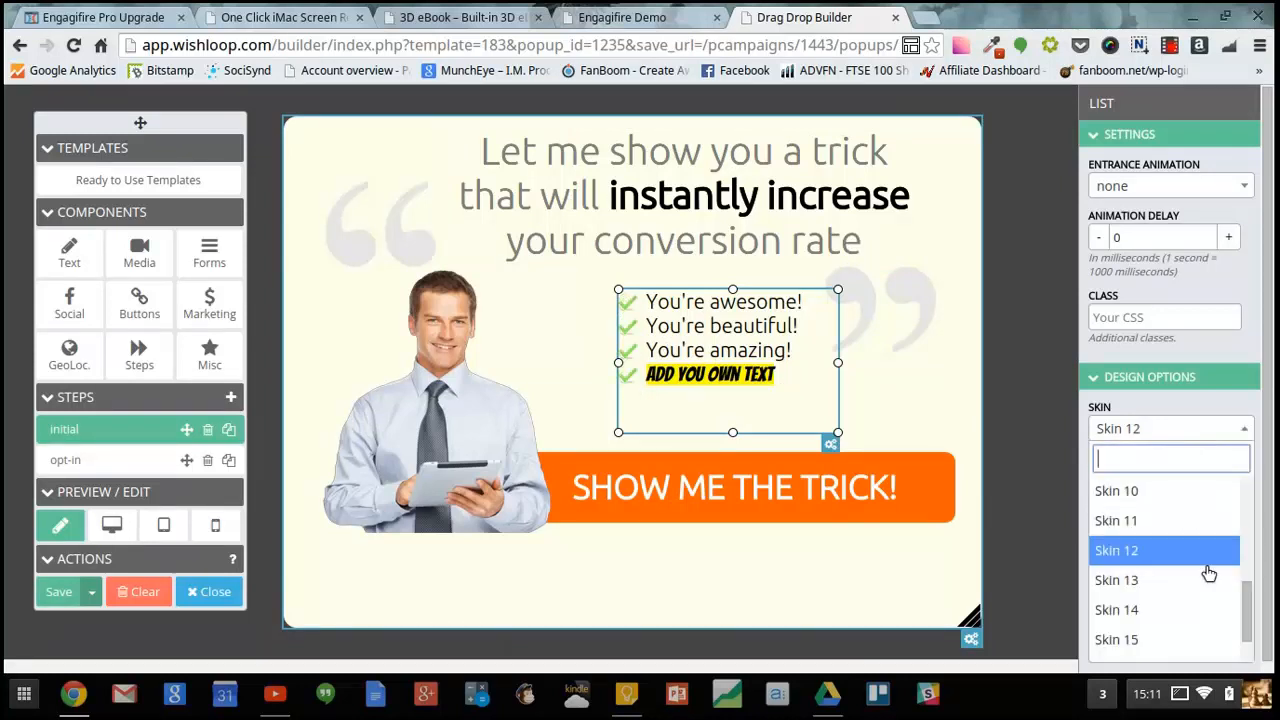
{"action": "left_click", "coordinate": [1202, 608]}
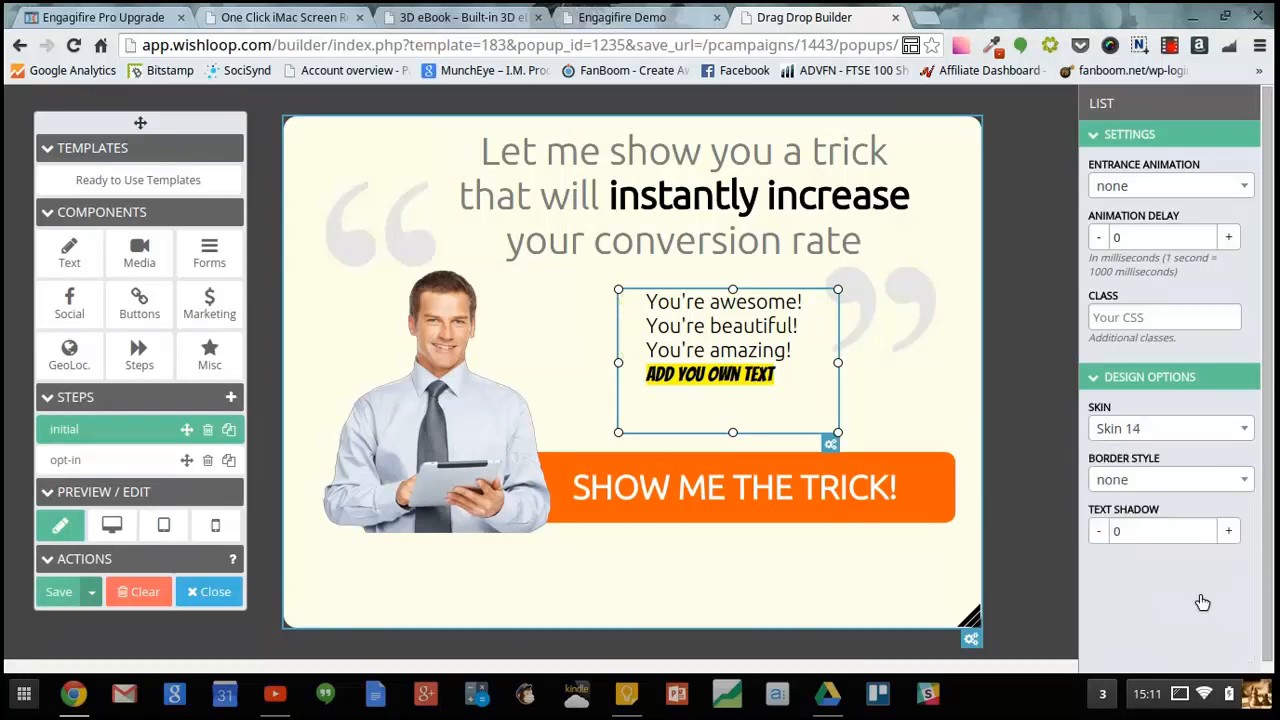
- Set the checklist's skin to Skin 1
{"action": "left_click", "coordinate": [1210, 446]}
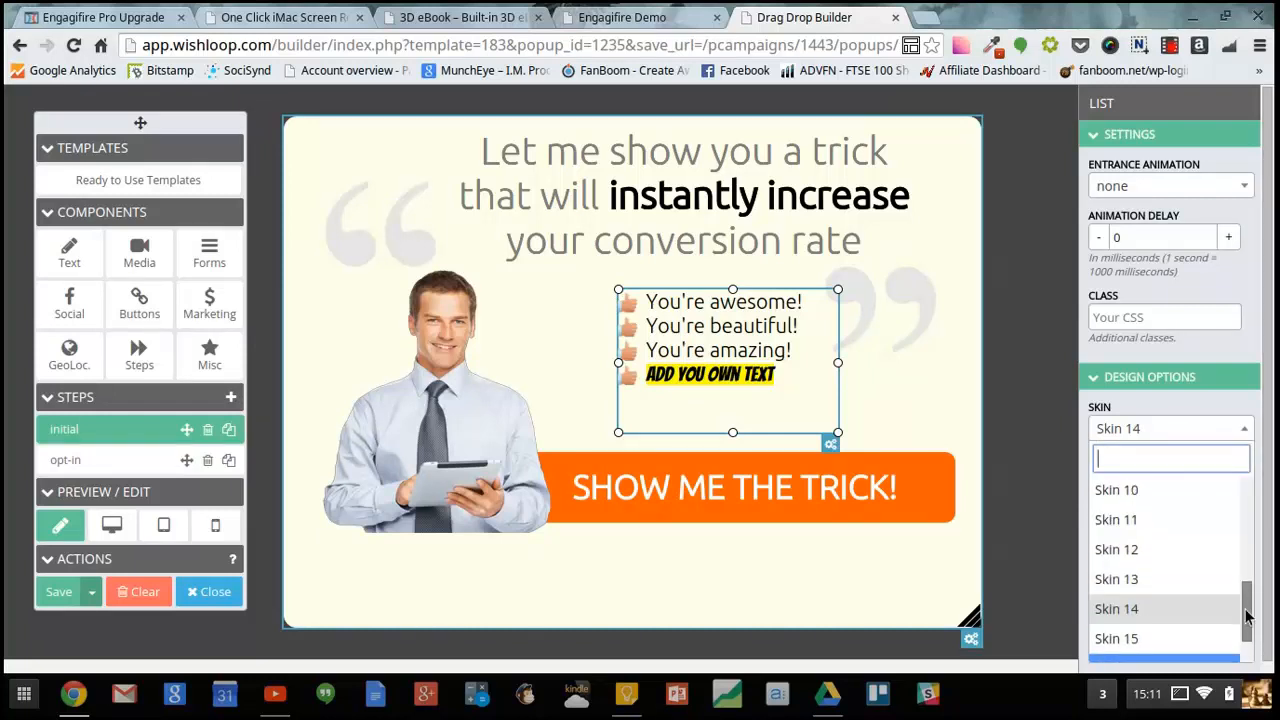
{"action": "left_click_drag", "start_coordinate": [1247, 617], "coordinate": [1214, 517]}
{"action": "left_click", "coordinate": [1148, 520]}
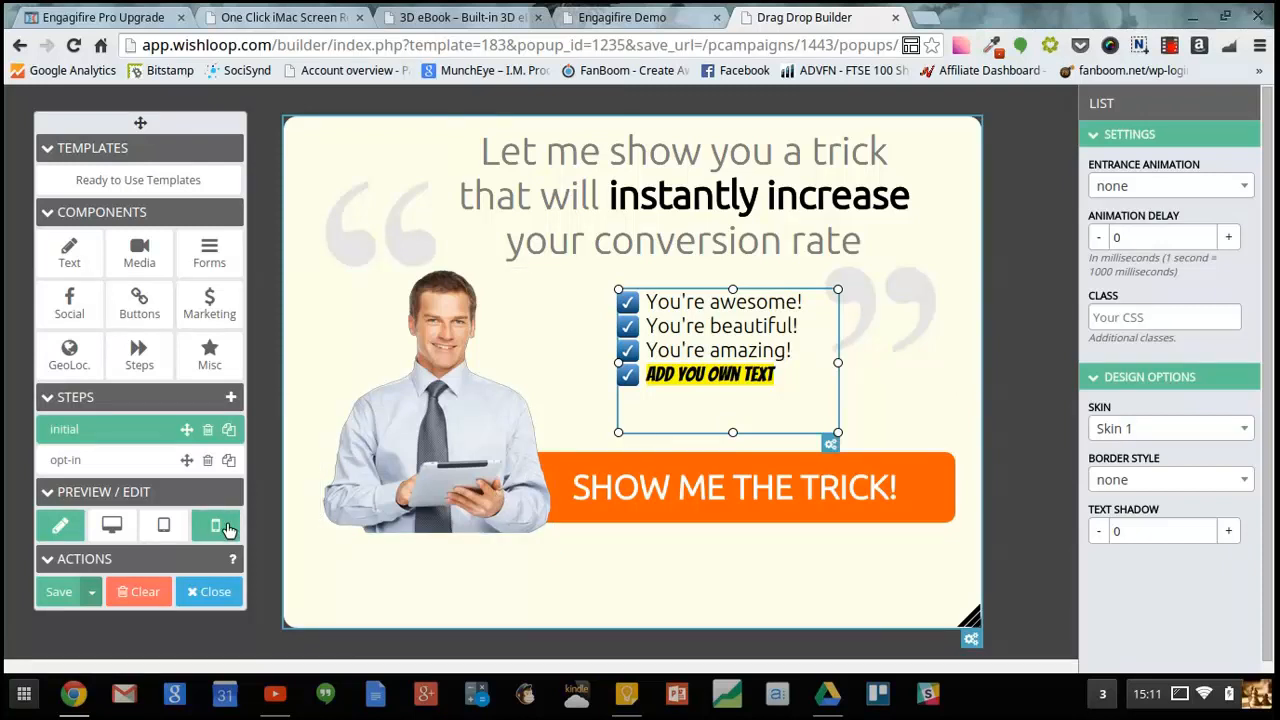
- Preview the popup in desktop, tablet and mobile views
{"action": "left_click", "coordinate": [105, 530]}
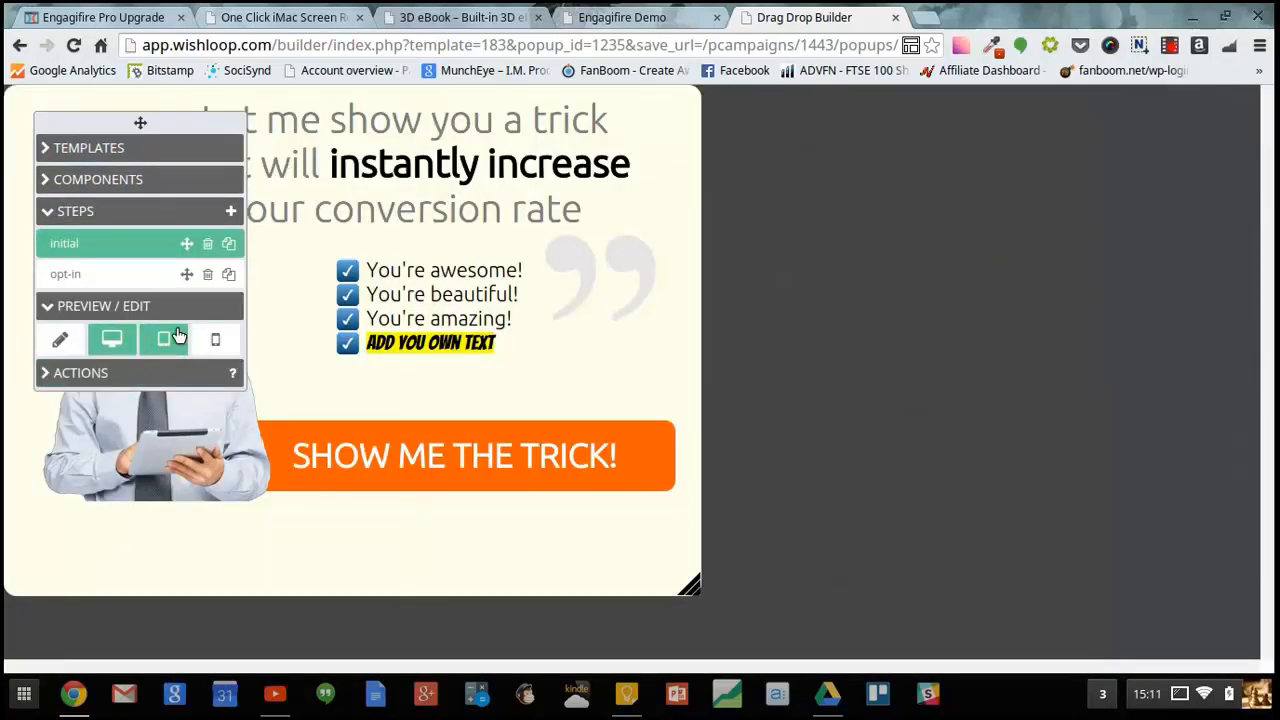
{"action": "left_click", "coordinate": [176, 336]}
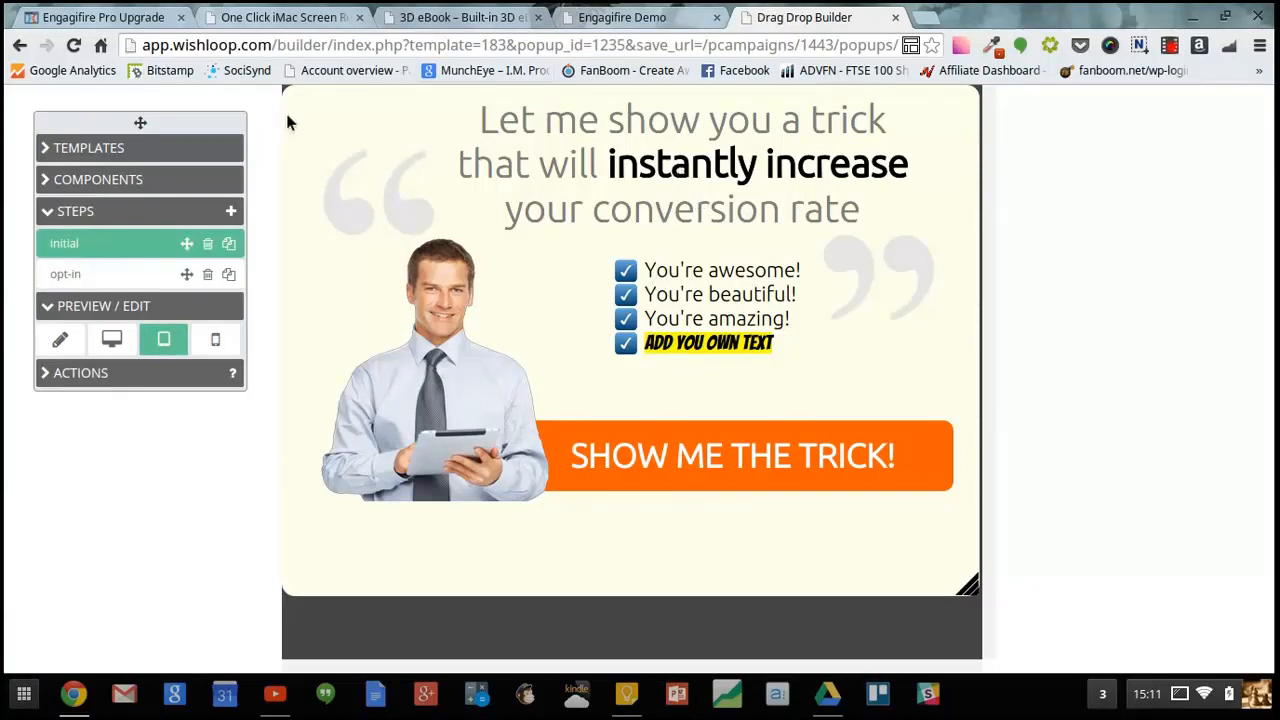
{"action": "left_click", "coordinate": [217, 339]}
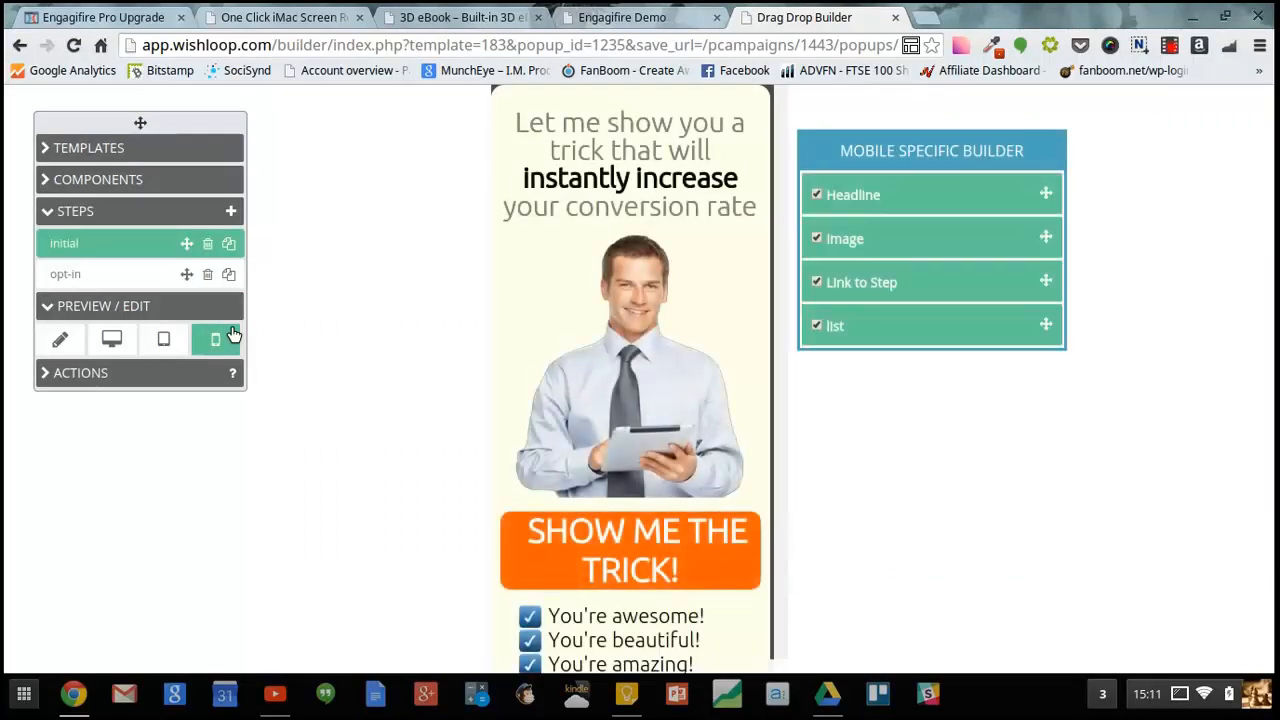
{"action": "left_click", "coordinate": [163, 339]}
{"action": "left_click", "coordinate": [133, 345]}
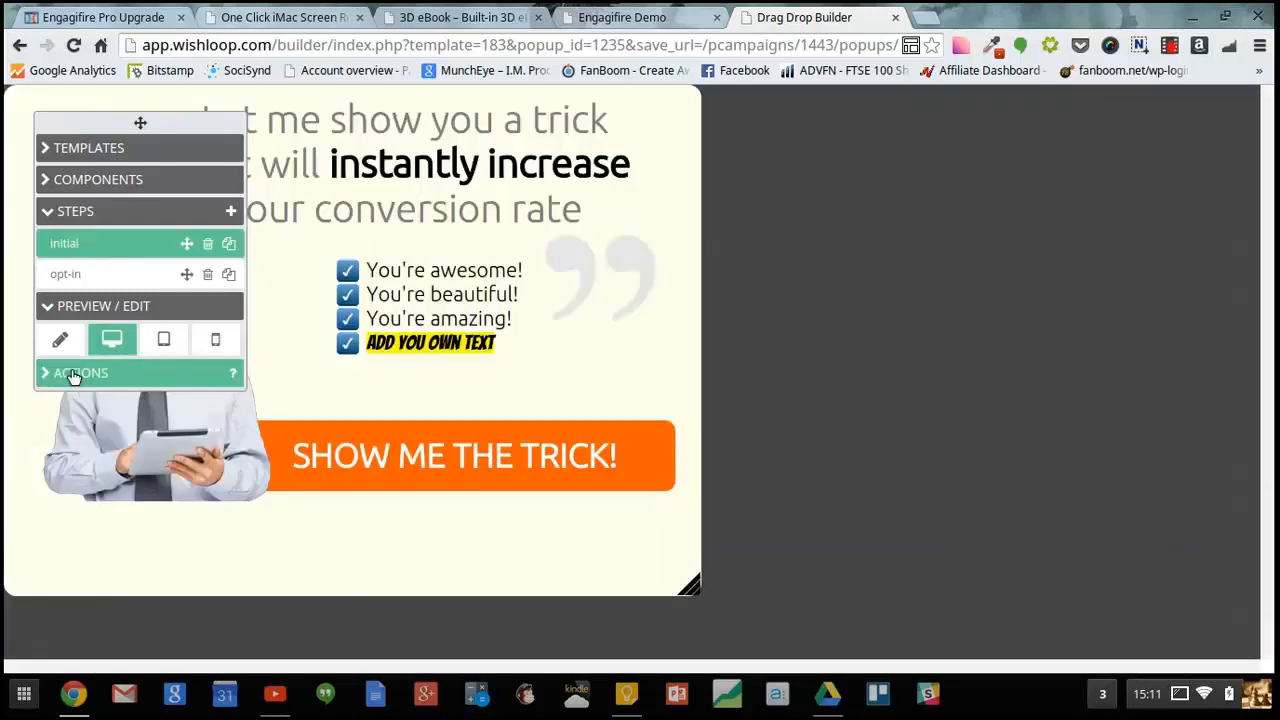
- Return the builder to edit mode, save the popup, and close the drag-and-drop builder
{"action": "left_click", "coordinate": [48, 376]}
{"action": "left_click", "coordinate": [60, 339]}
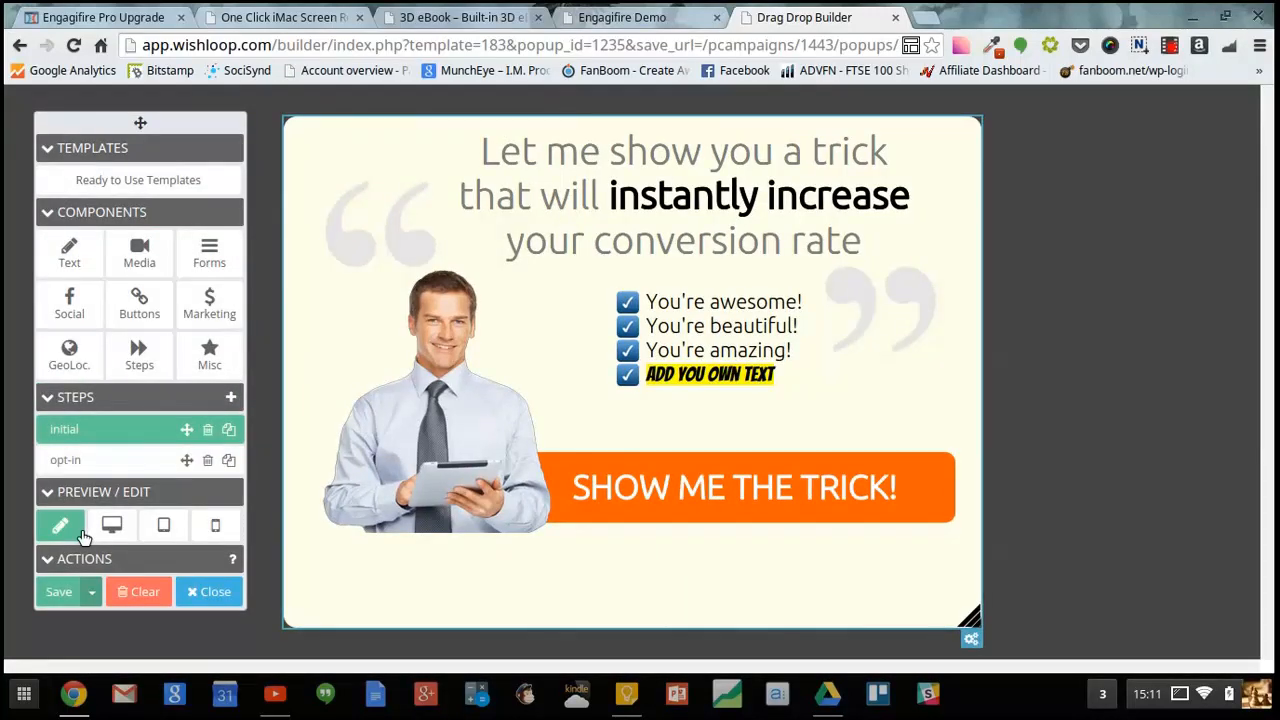
{"action": "left_click", "coordinate": [62, 592]}
{"action": "left_click", "coordinate": [91, 594]}
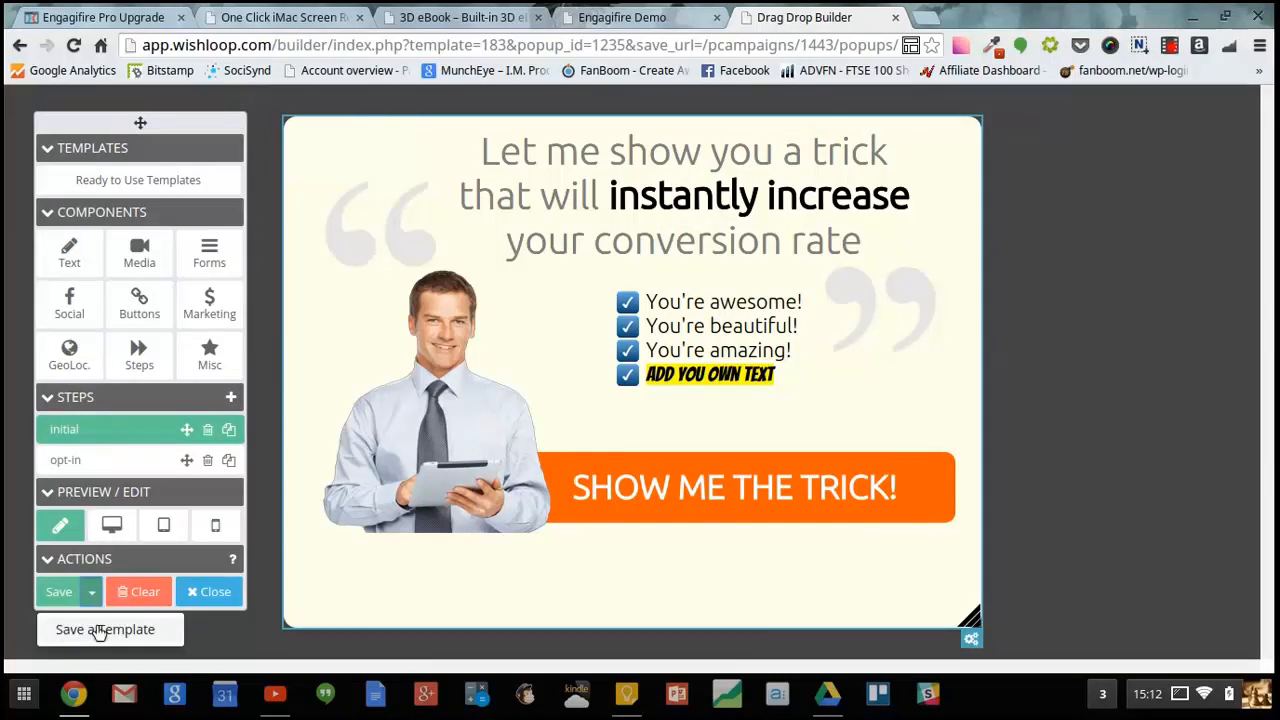
{"action": "left_click", "coordinate": [55, 594]}
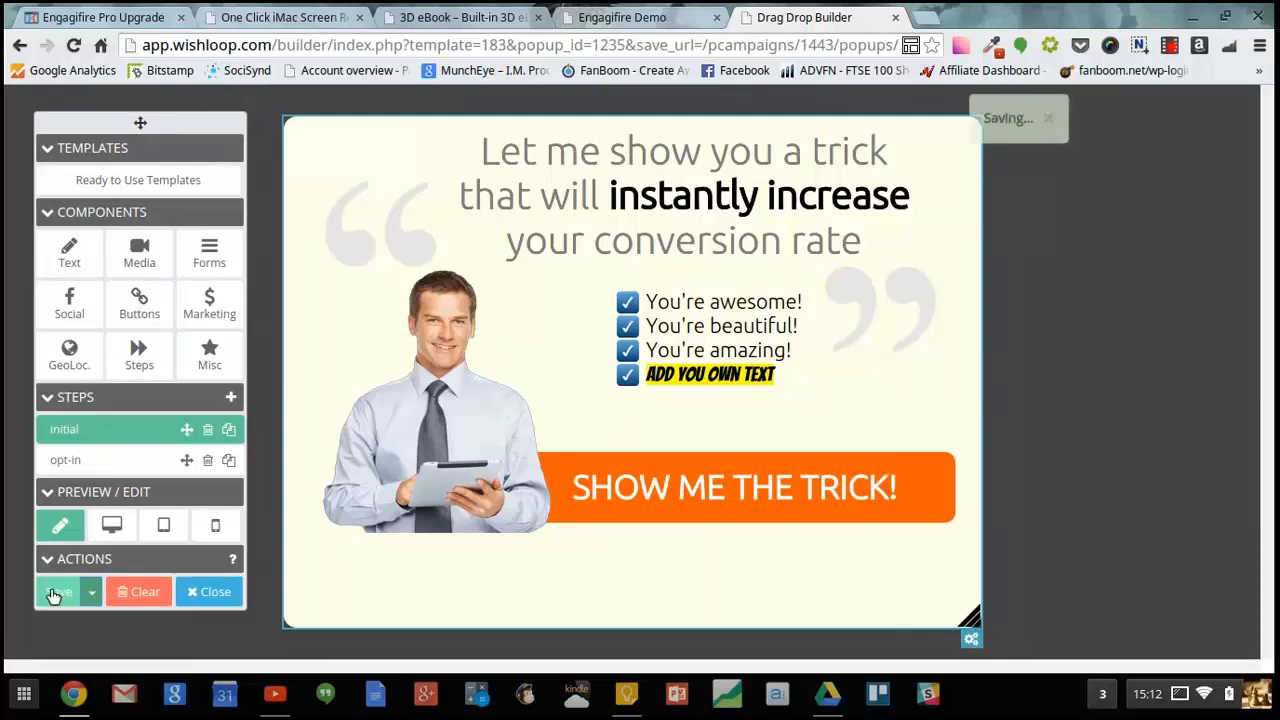
{"action": "left_click", "coordinate": [207, 596]}
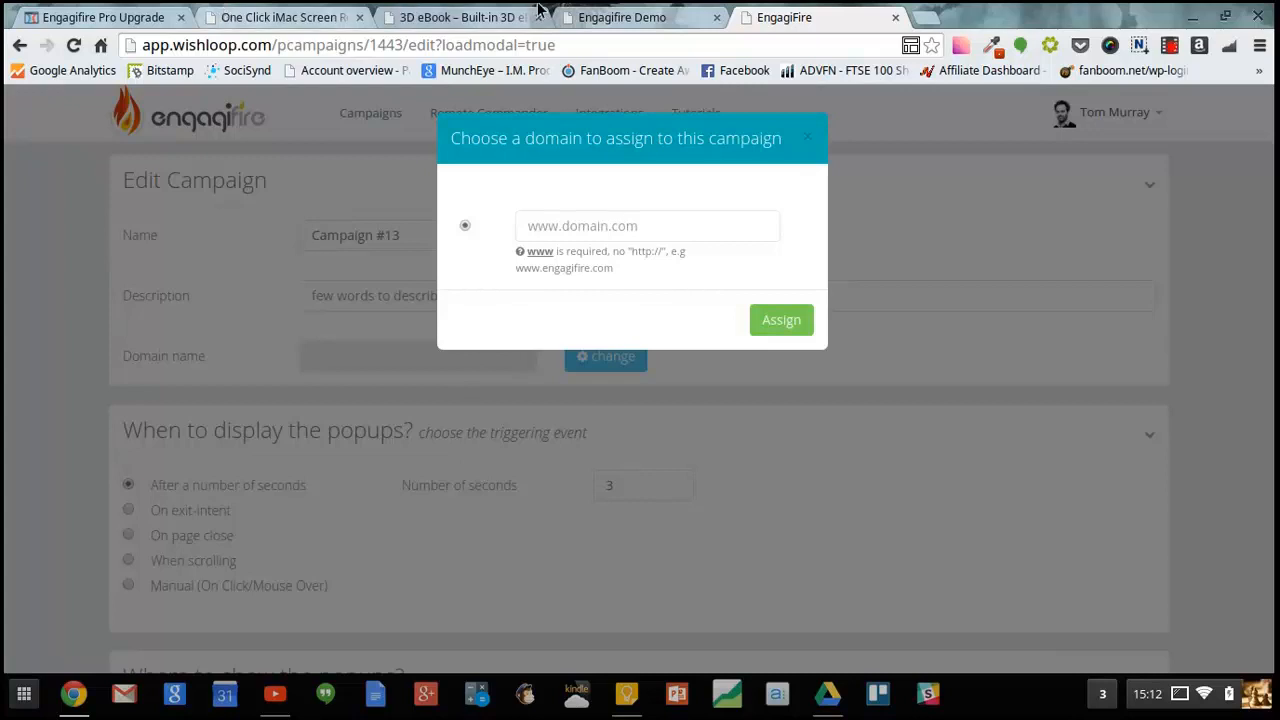
- Switch to the Engagifire demo site and open the Stunning Optin Forms and TeeSpring demos
{"action": "left_click", "coordinate": [618, 12]}
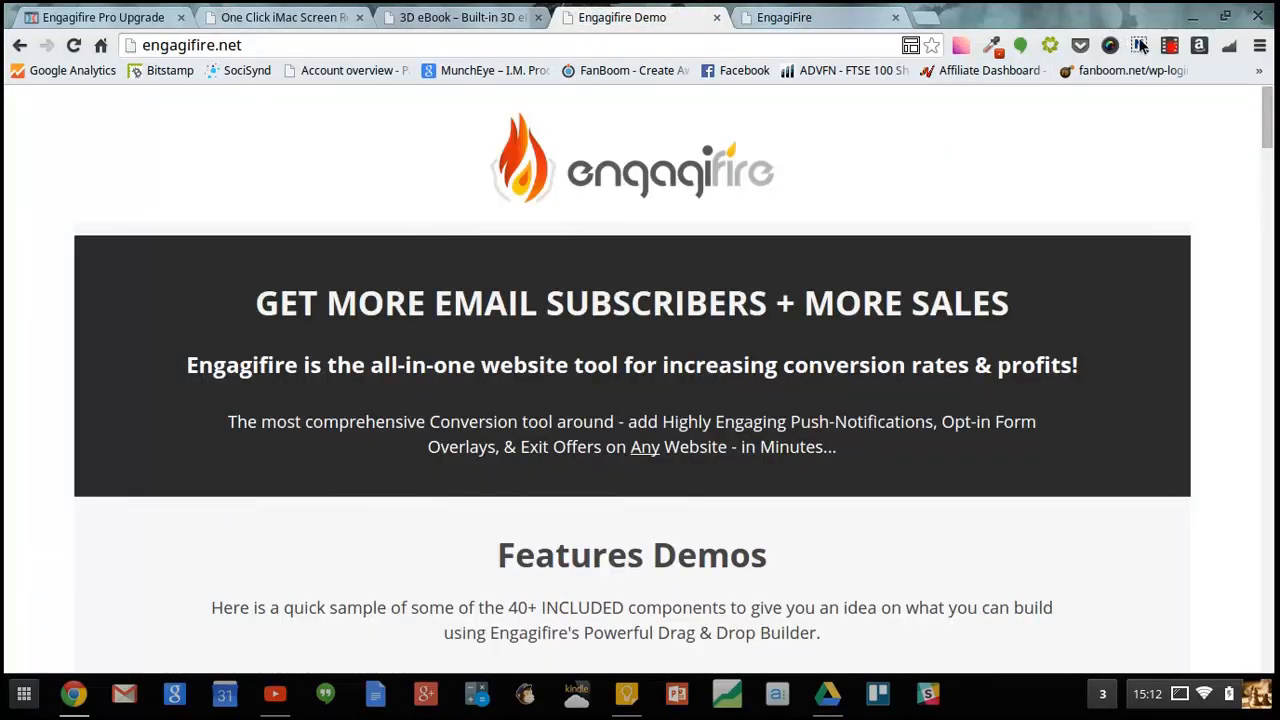
{"action": "scroll", "coordinate": [640, 380], "scroll_direction": "down", "scroll_amount": 6}
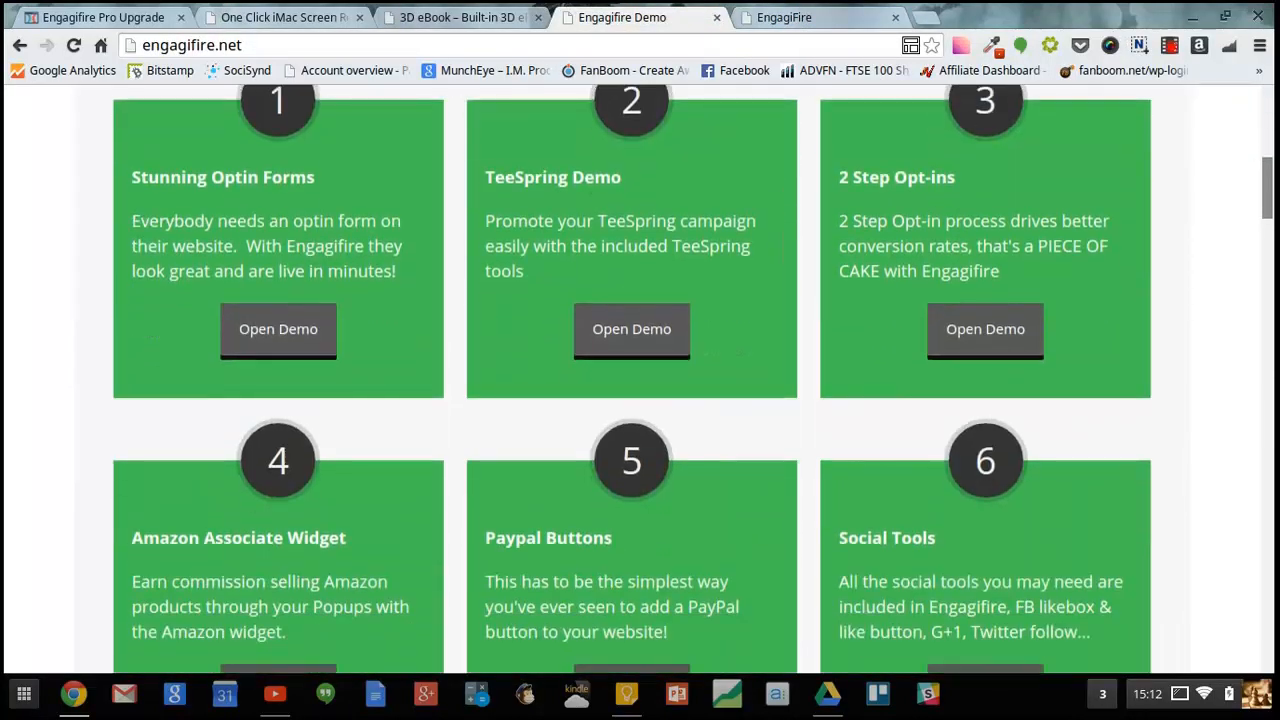
{"action": "scroll", "coordinate": [548, 188], "scroll_direction": "up", "scroll_amount": 1}
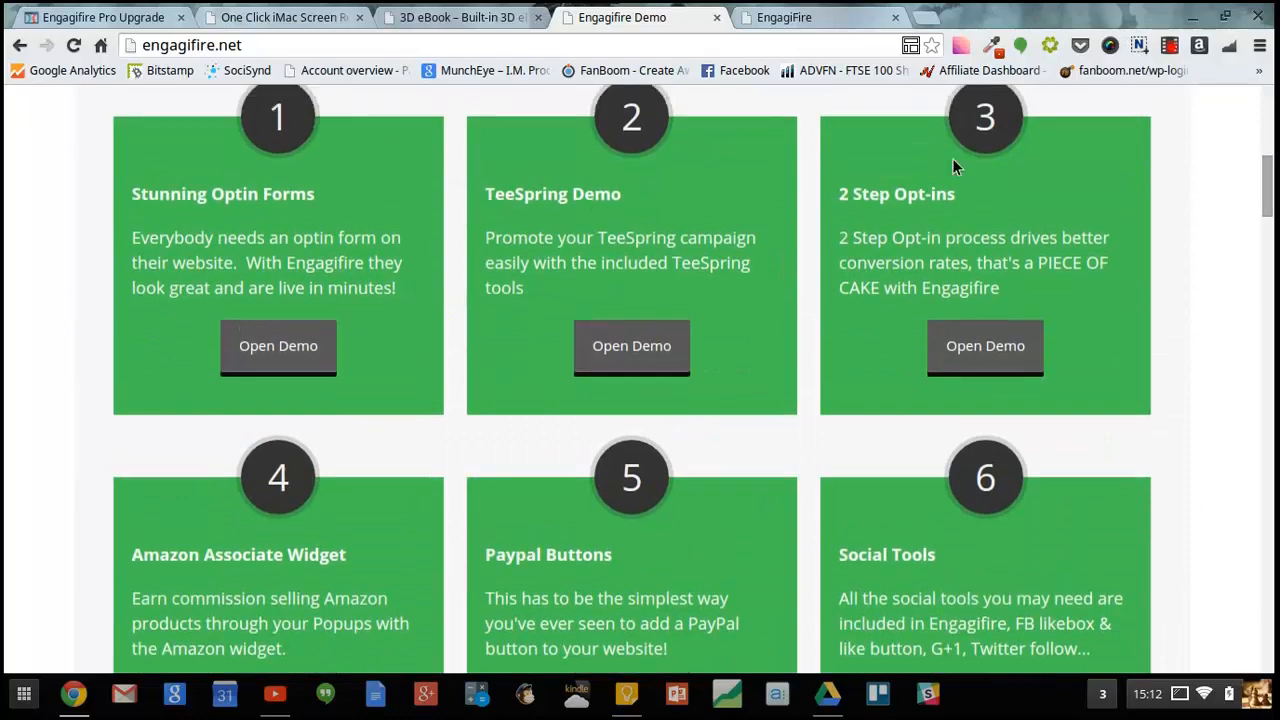
{"action": "left_click", "coordinate": [278, 352]}
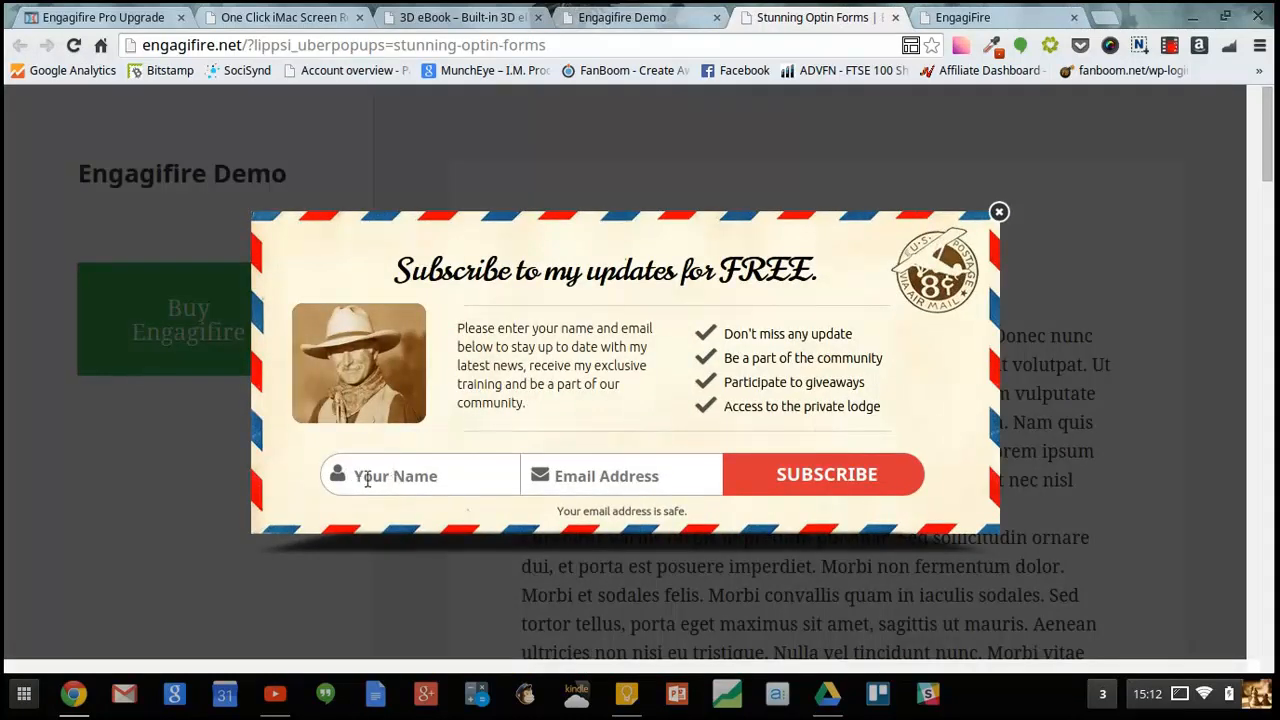
{"action": "left_click", "coordinate": [630, 14]}
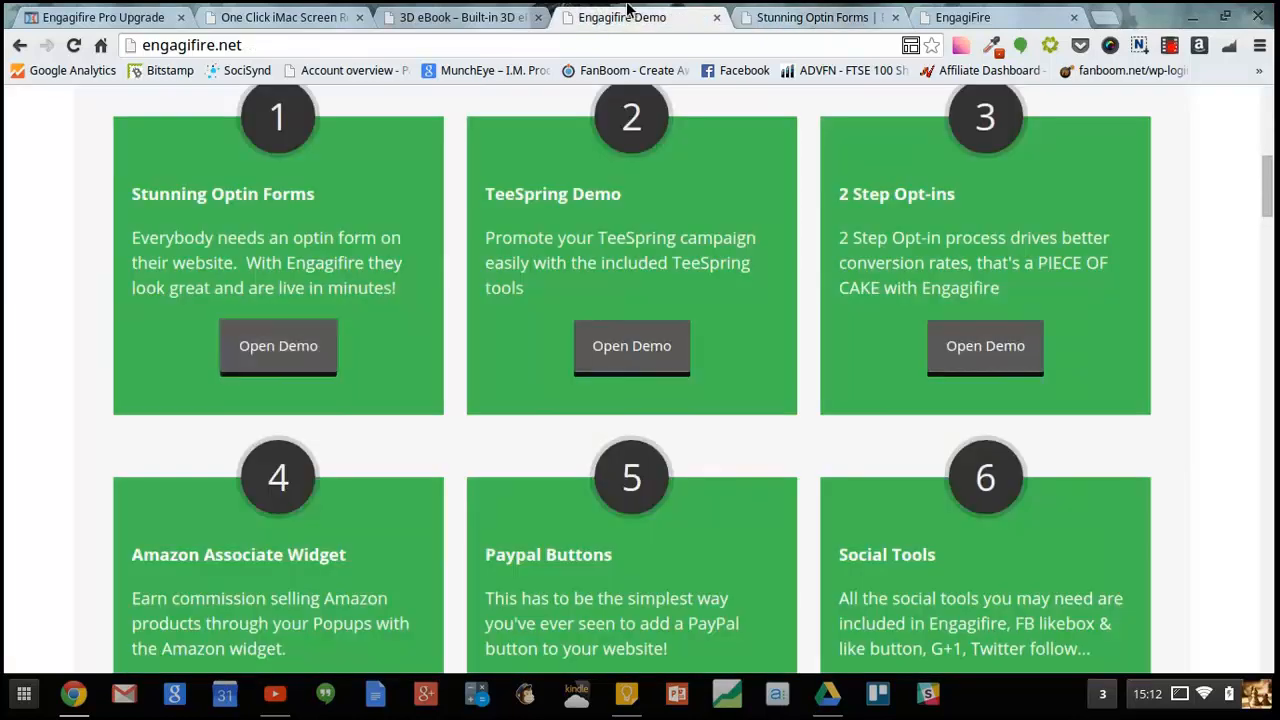
{"action": "left_click", "coordinate": [676, 370]}
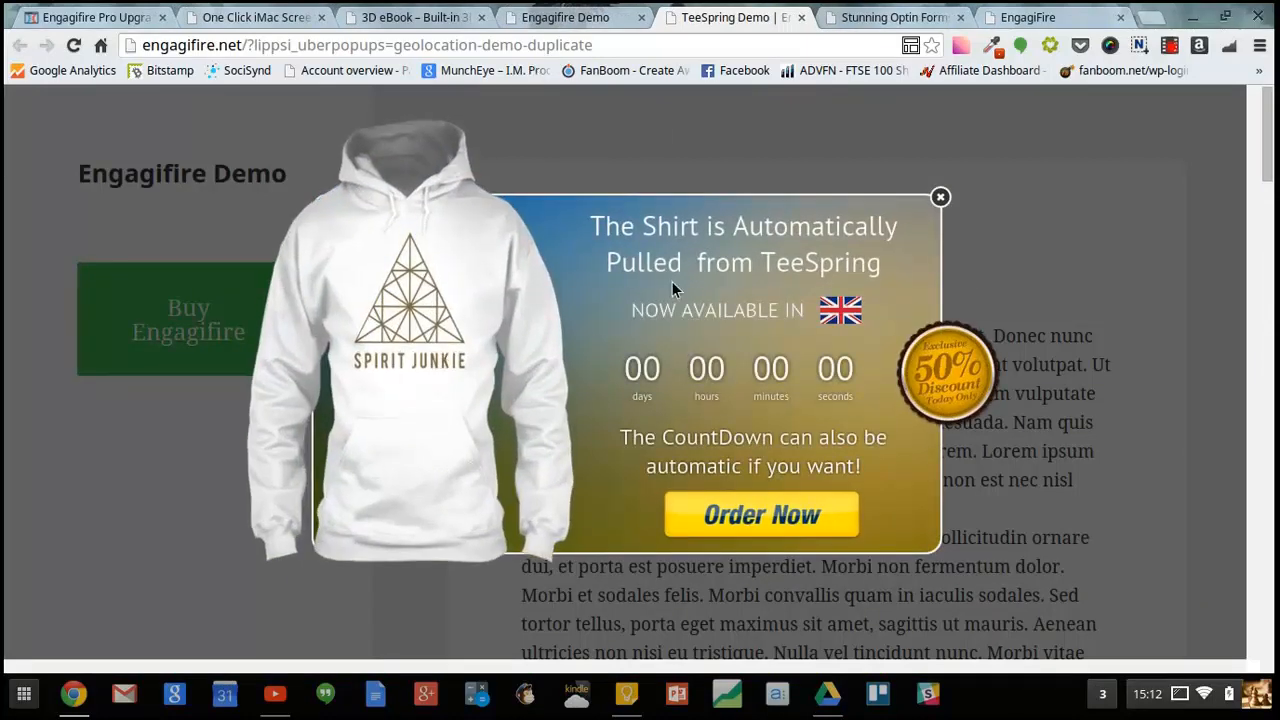
{"action": "left_click", "coordinate": [612, 19]}
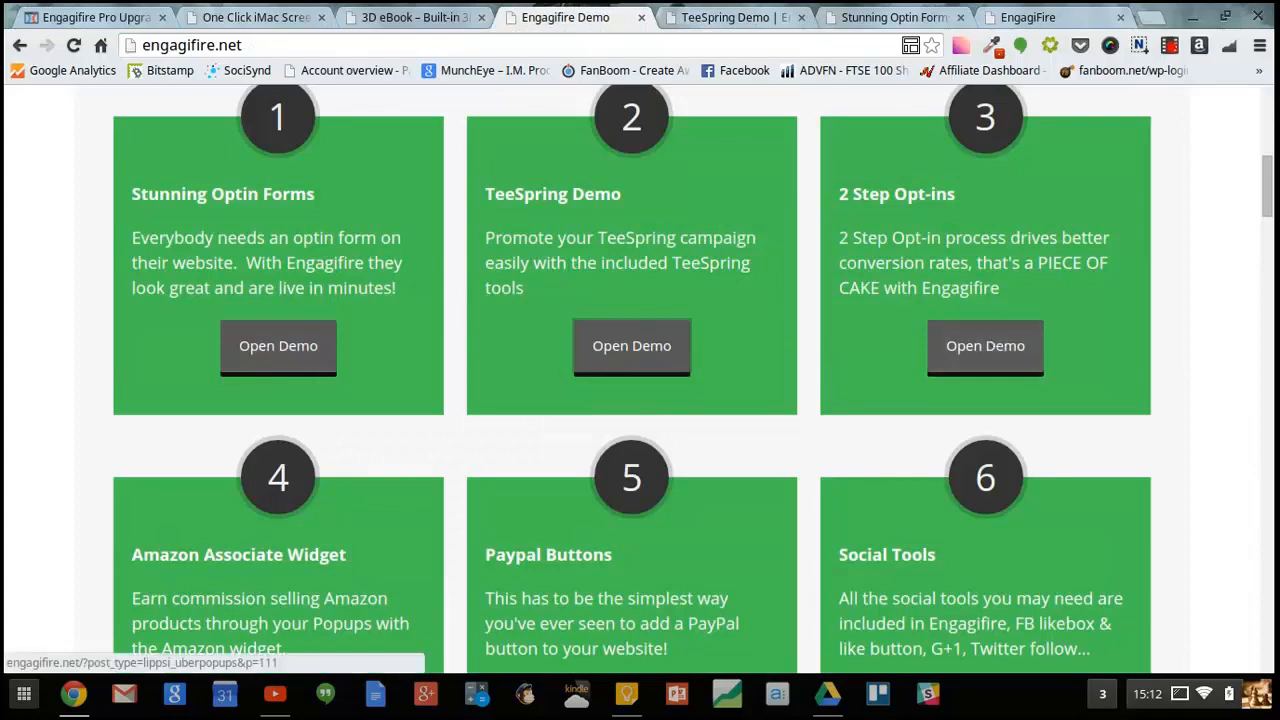
- Open the Social Tools, YES/NO Popup and Video Backgrounds demos from the demo site
{"action": "scroll", "coordinate": [999, 381], "scroll_direction": "down", "scroll_amount": 3}
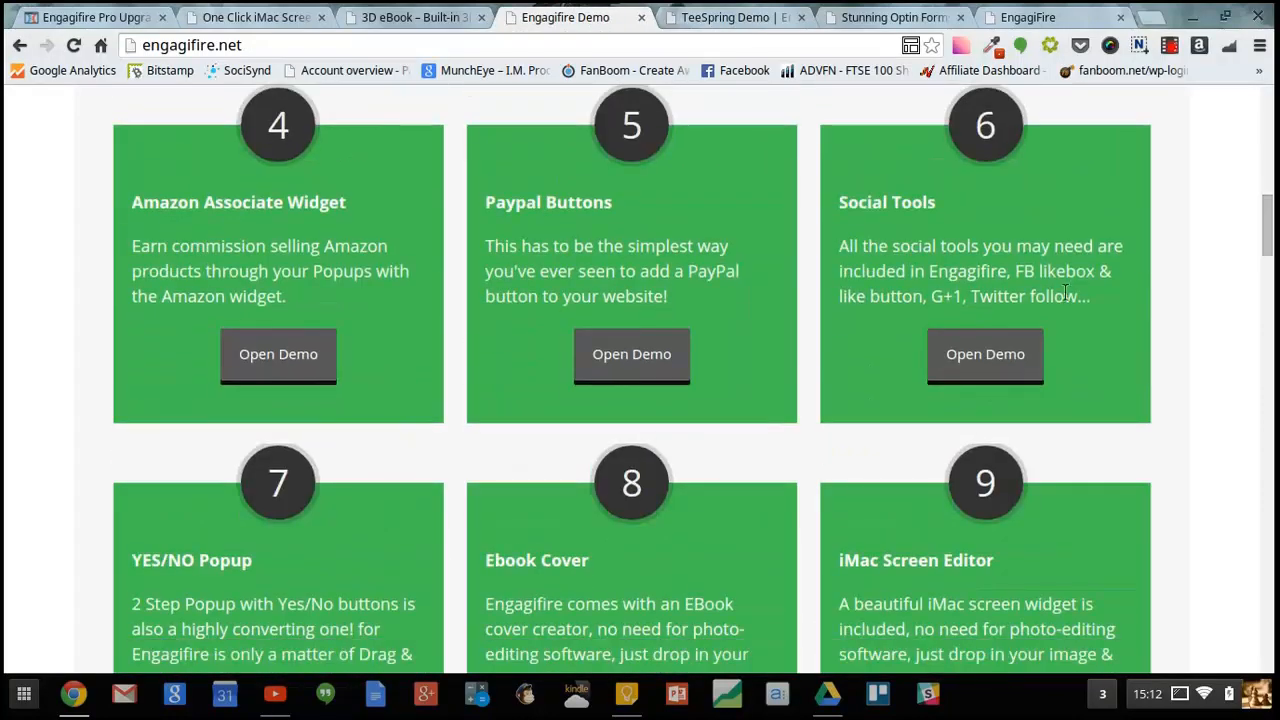
{"action": "left_click", "coordinate": [998, 376]}
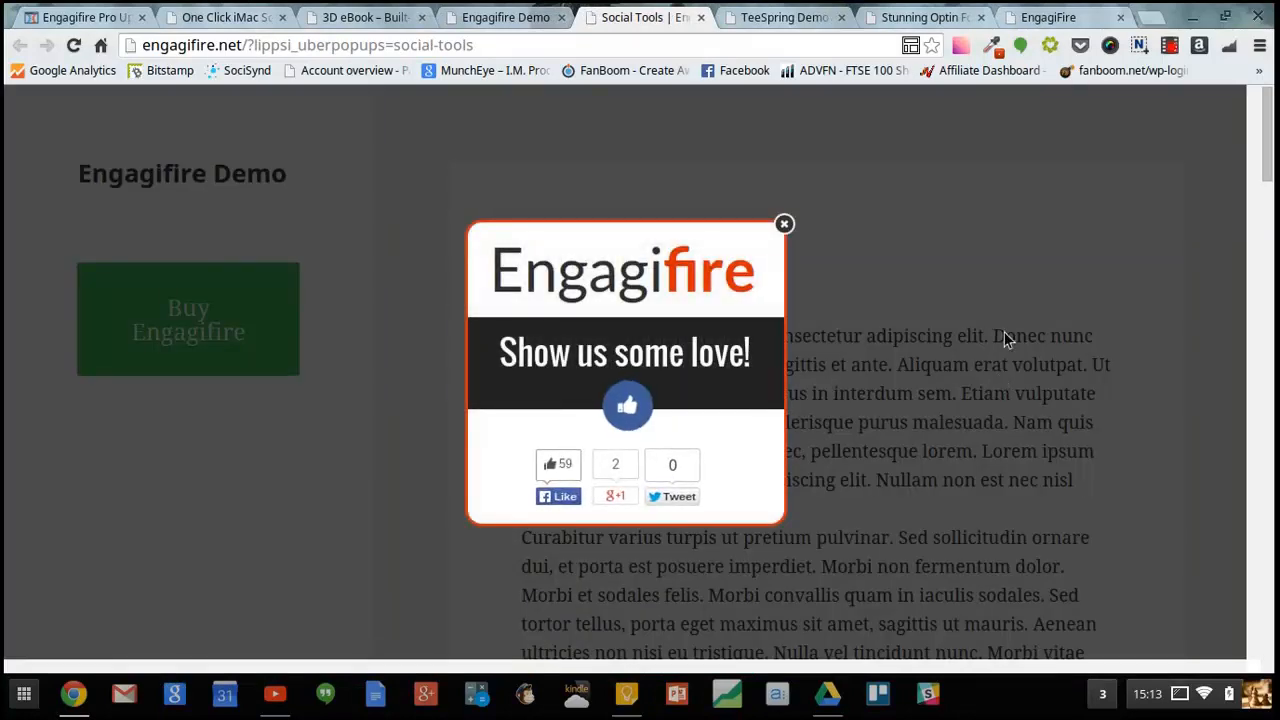
{"action": "left_click", "coordinate": [506, 17]}
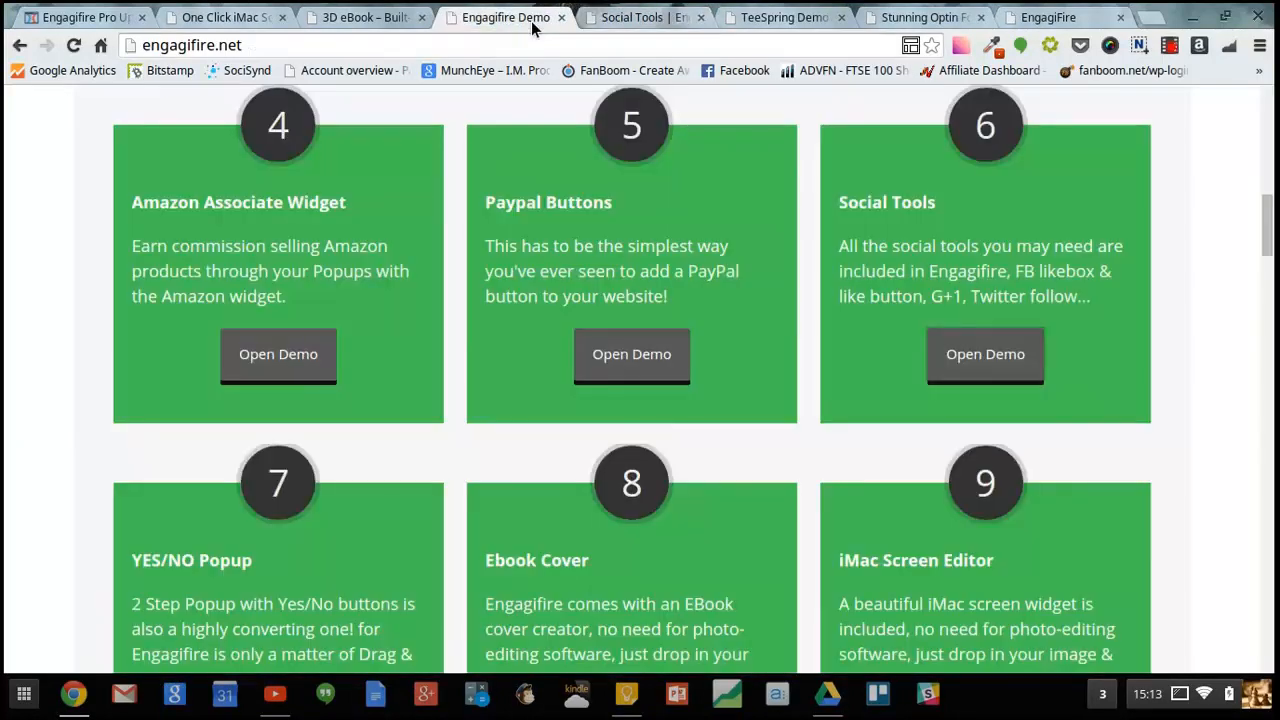
{"action": "scroll", "coordinate": [825, 262], "scroll_direction": "down", "scroll_amount": 5}
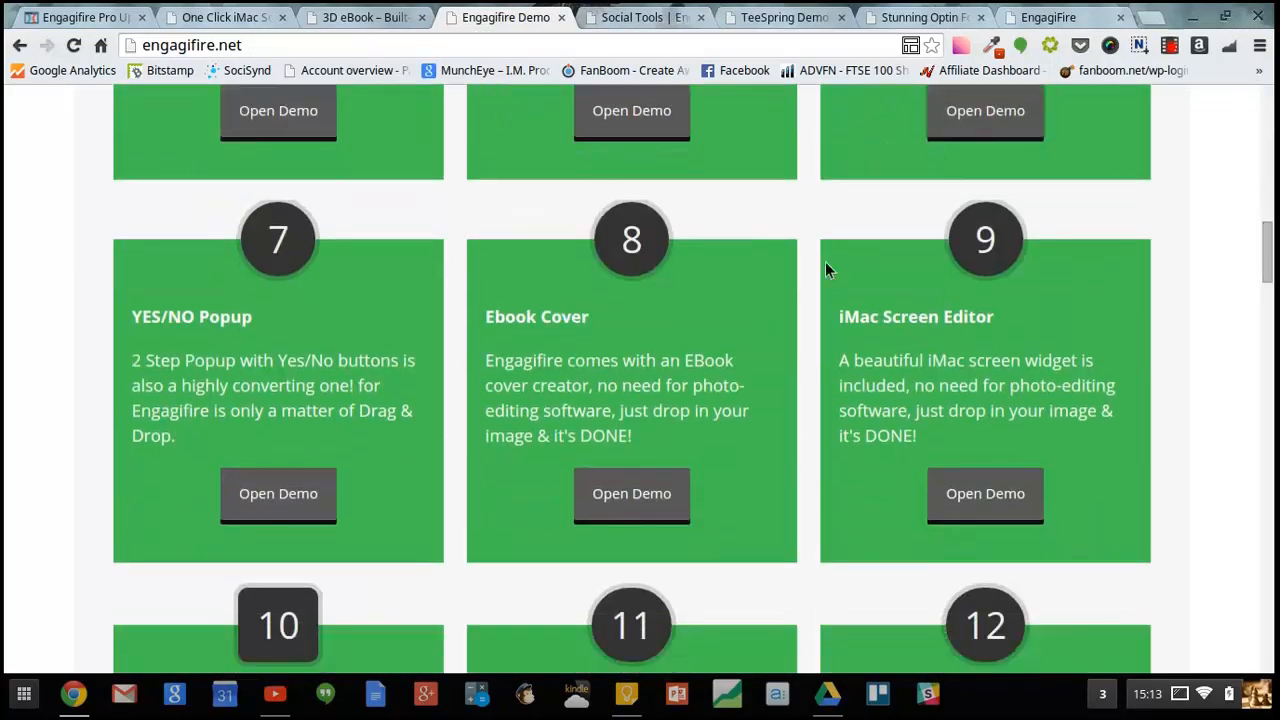
{"action": "left_click", "coordinate": [284, 493]}
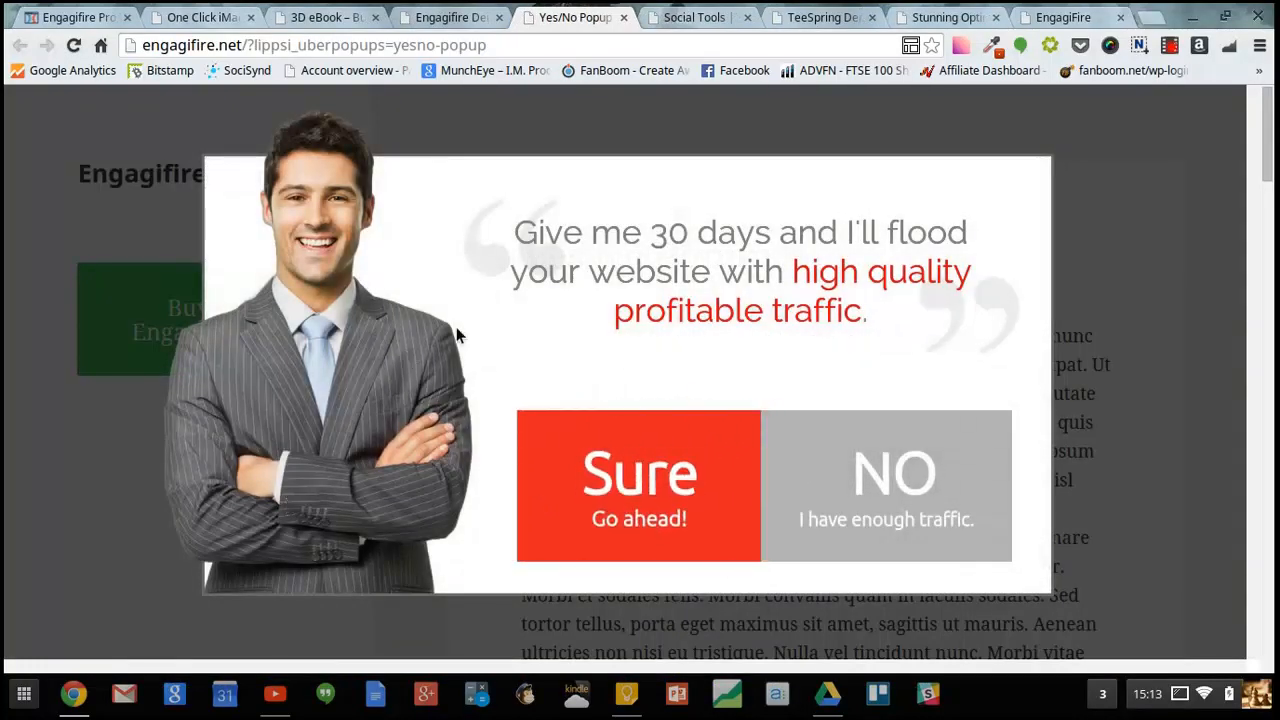
{"action": "left_click", "coordinate": [440, 19]}
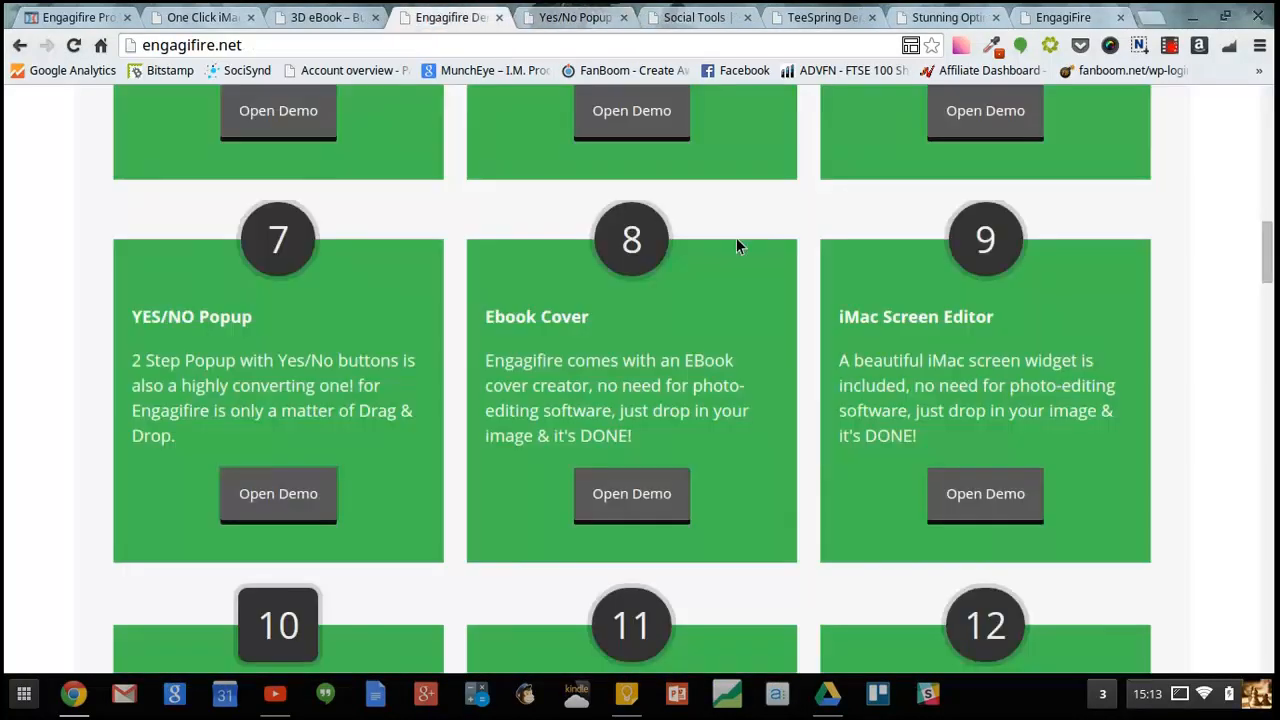
{"action": "scroll", "coordinate": [1206, 255], "scroll_direction": "down", "scroll_amount": 4}
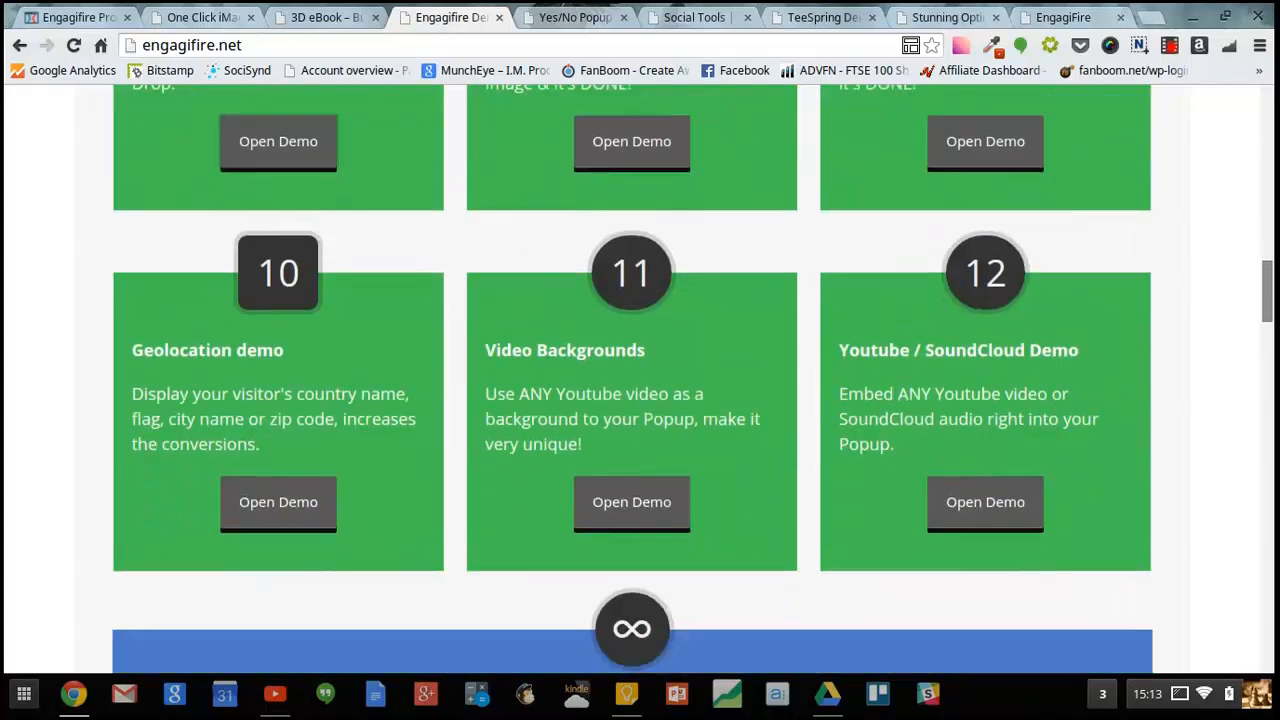
{"action": "scroll", "coordinate": [749, 414], "scroll_direction": "down", "scroll_amount": 1}
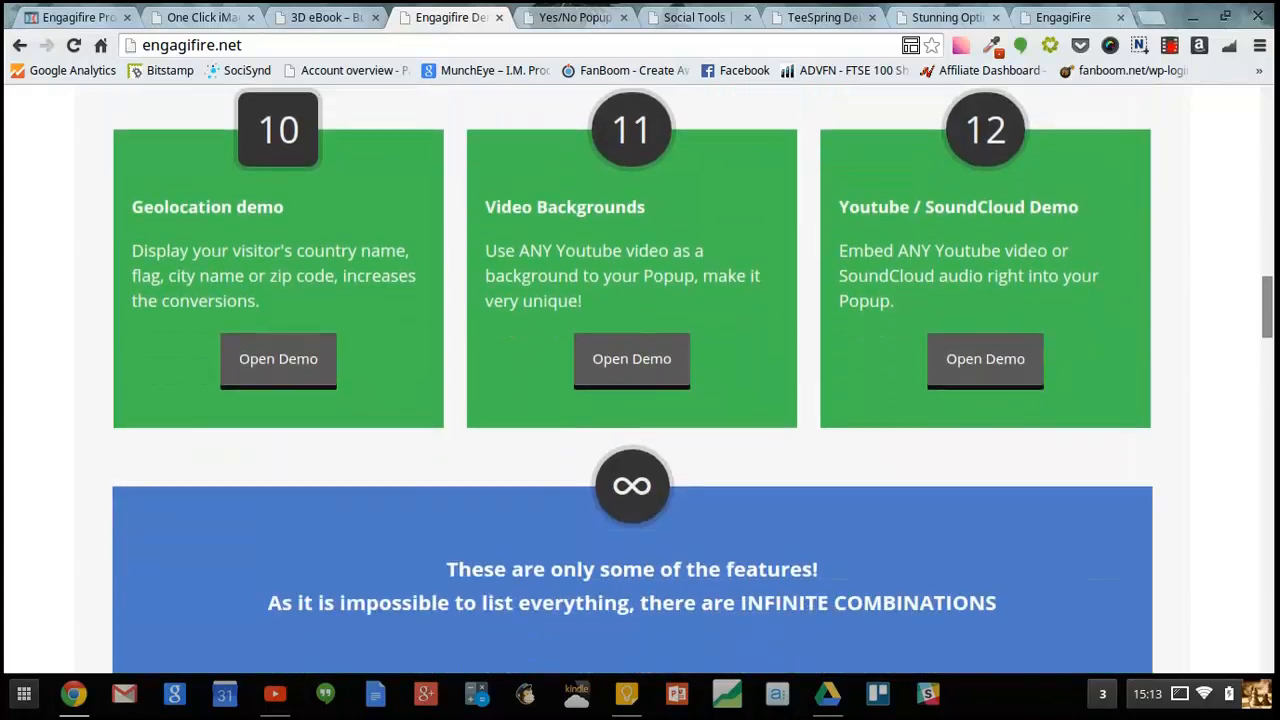
{"action": "left_click", "coordinate": [660, 370]}
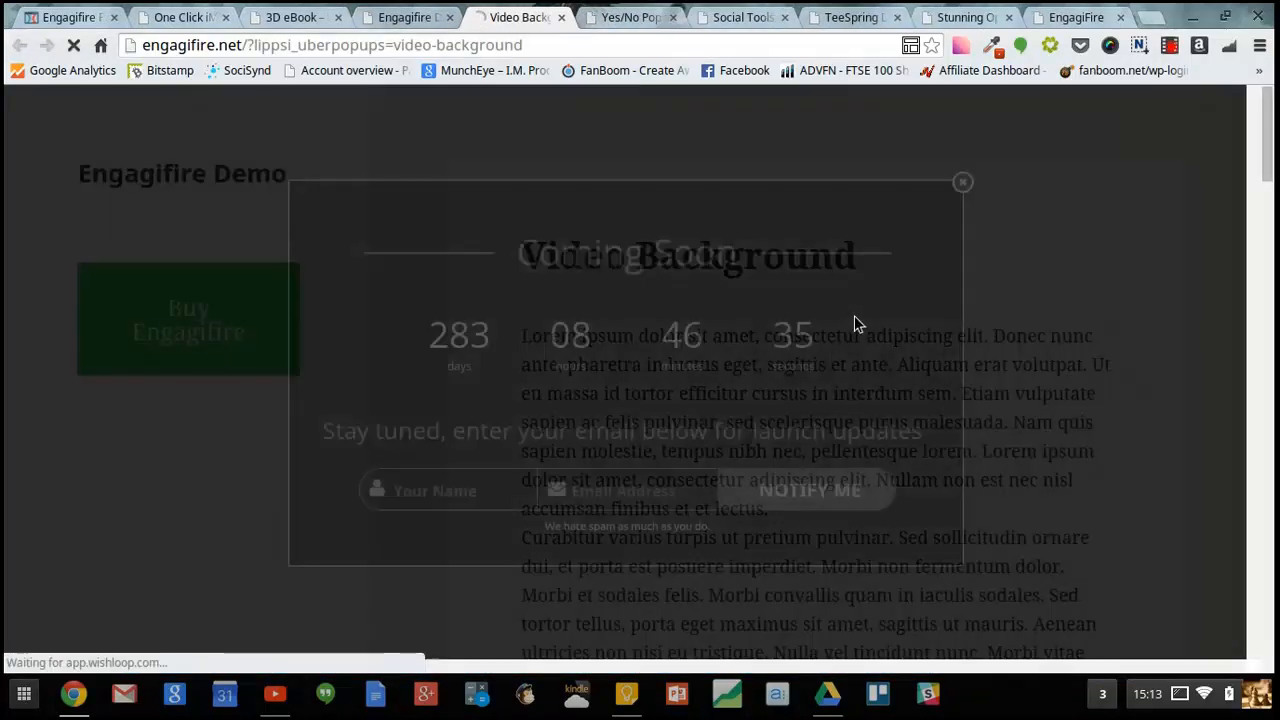